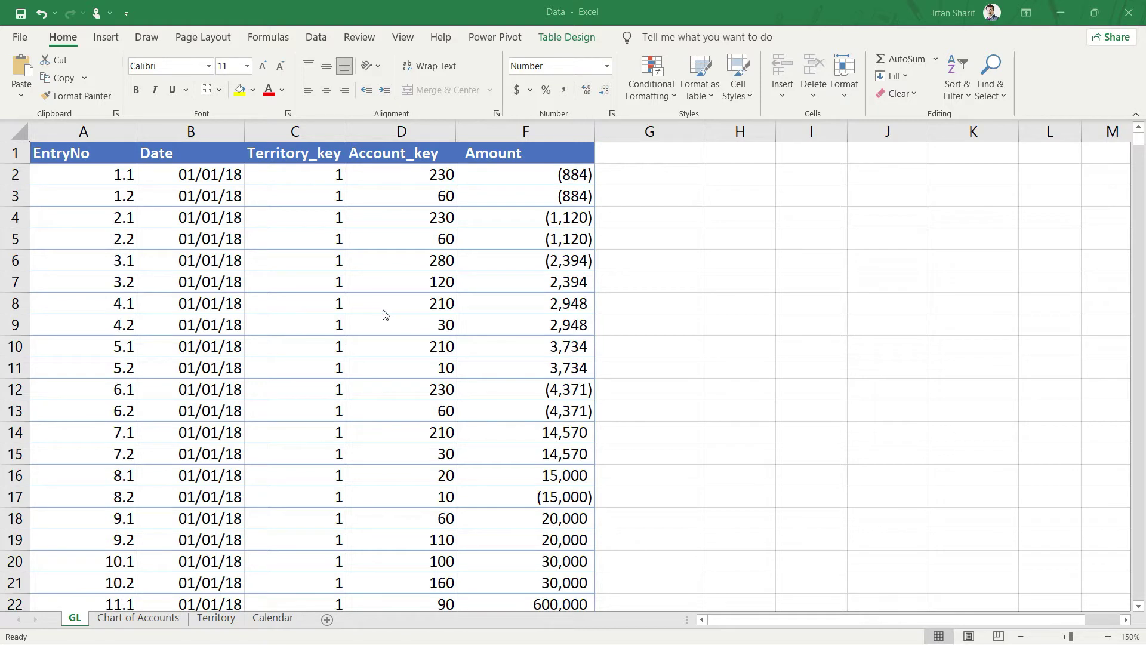
Step: Select the GL table's EntryNo header and review the Power Pivot command for adding a table to the data model
click(102, 159)
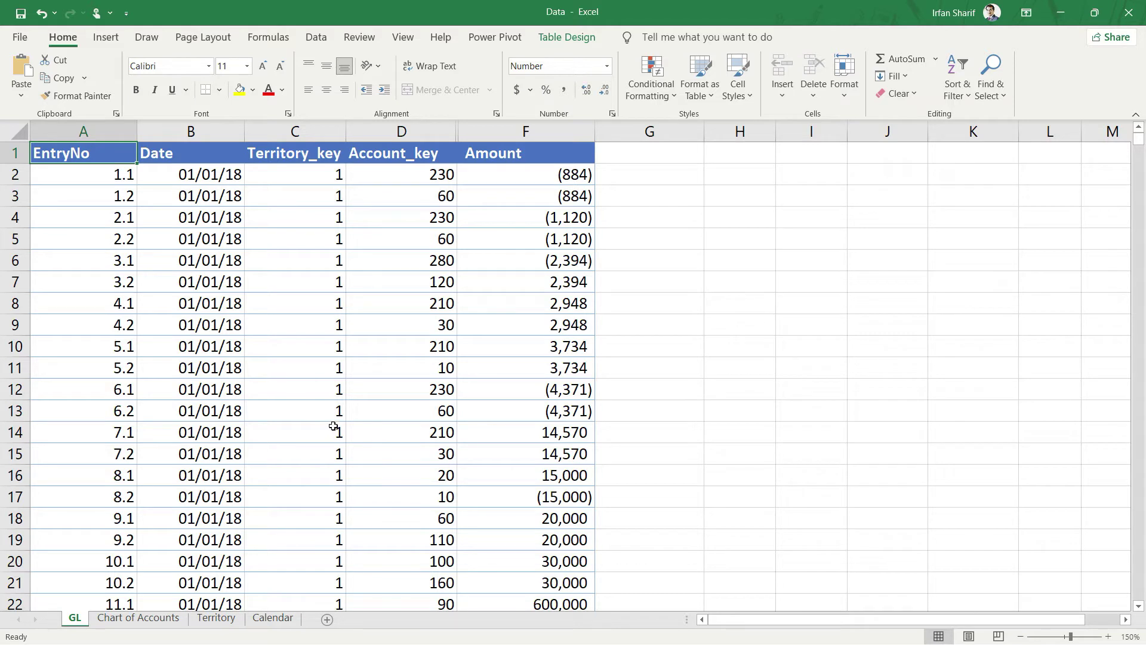
click(495, 37)
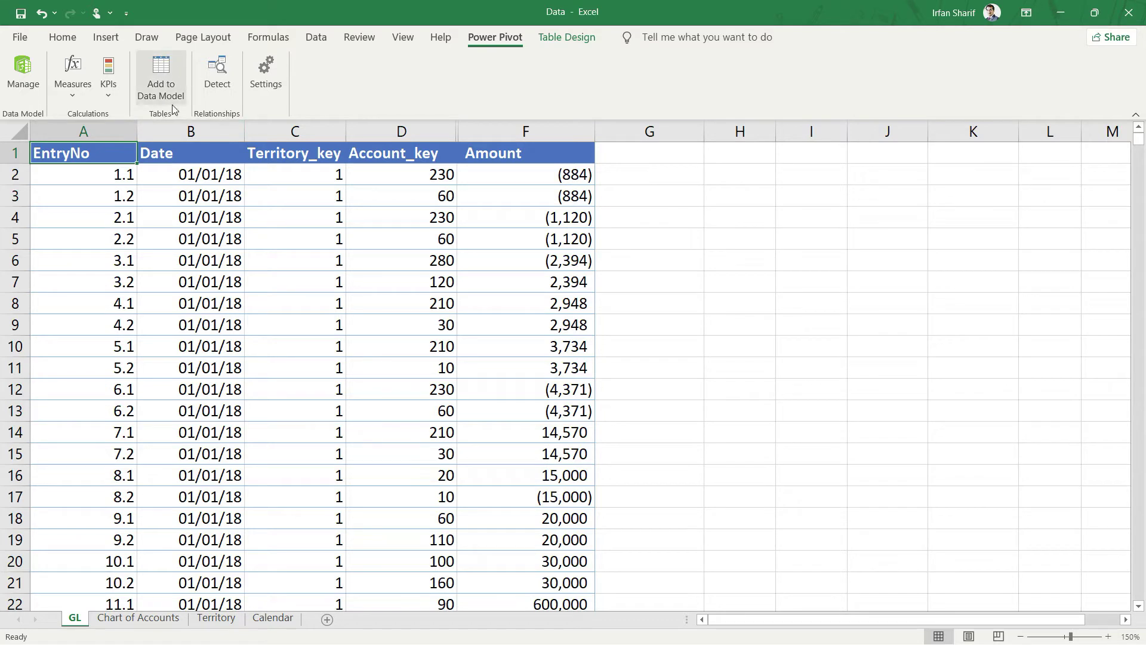
click(161, 74)
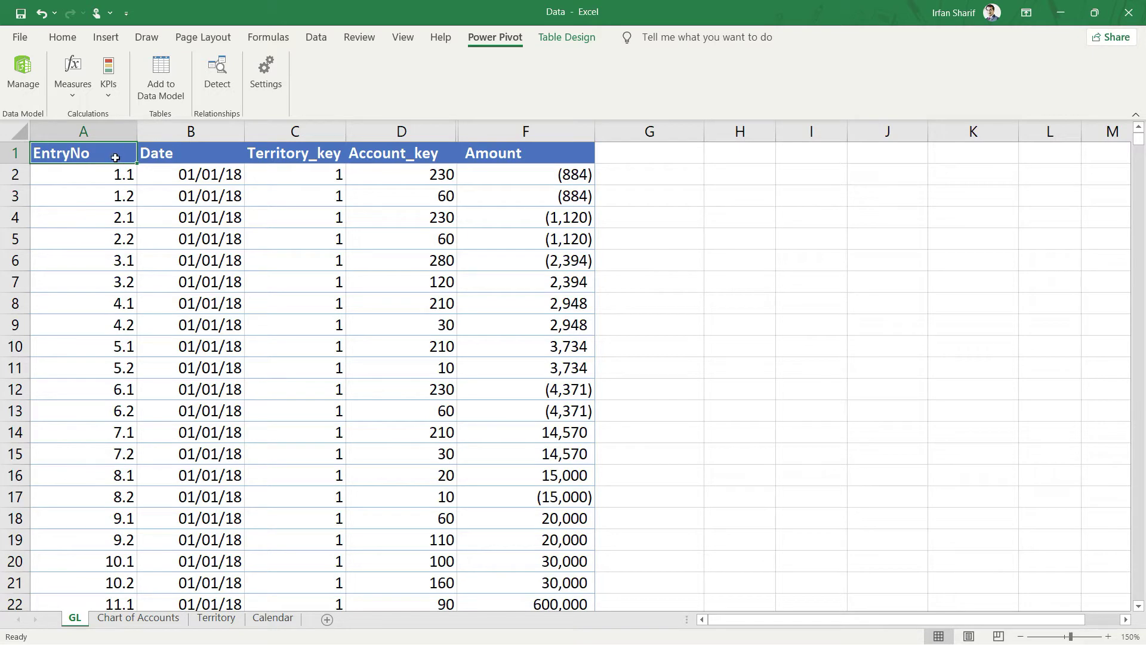
Step: Compare the availability of the Table command with a cell selected inside and outside the GL table
click(105, 37)
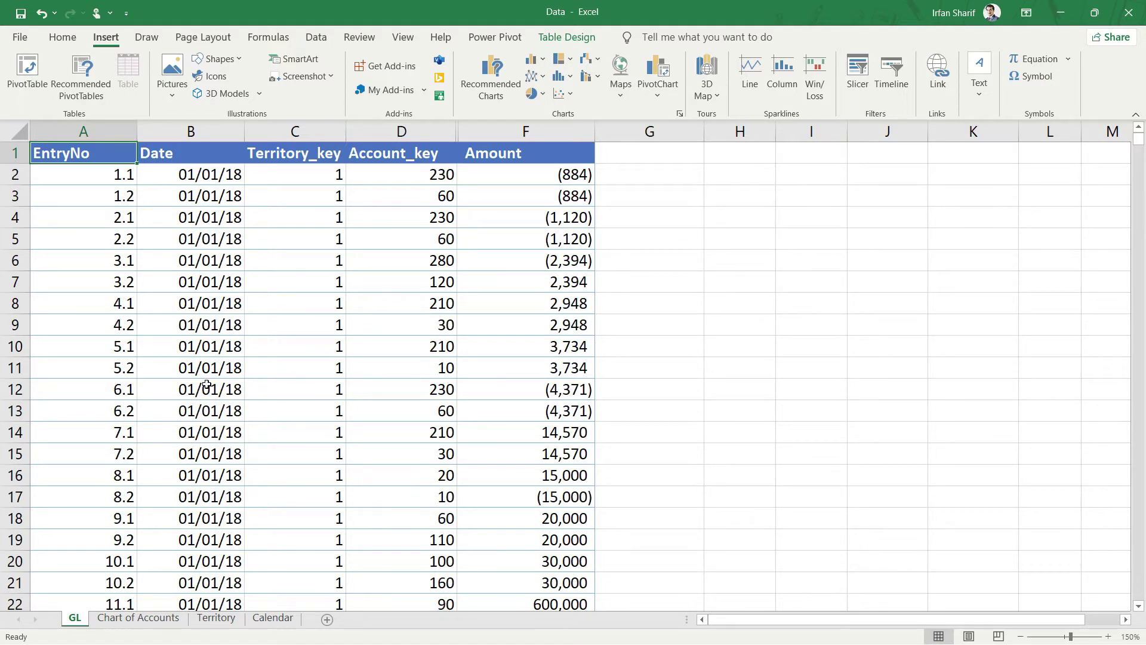
click(741, 298)
click(279, 214)
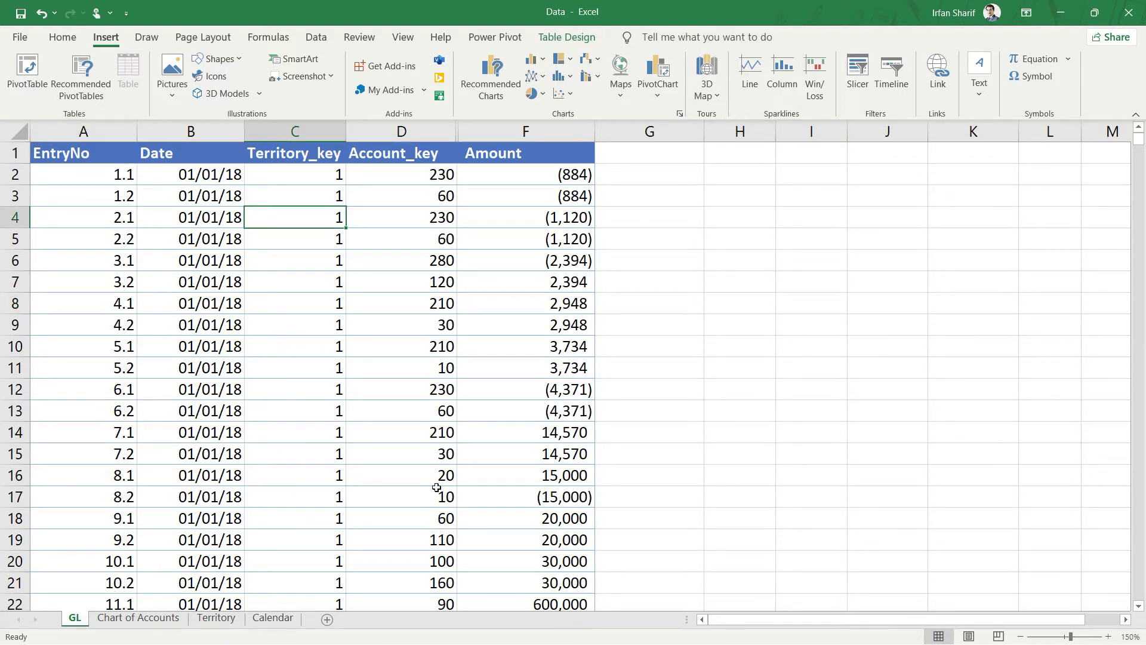
click(677, 158)
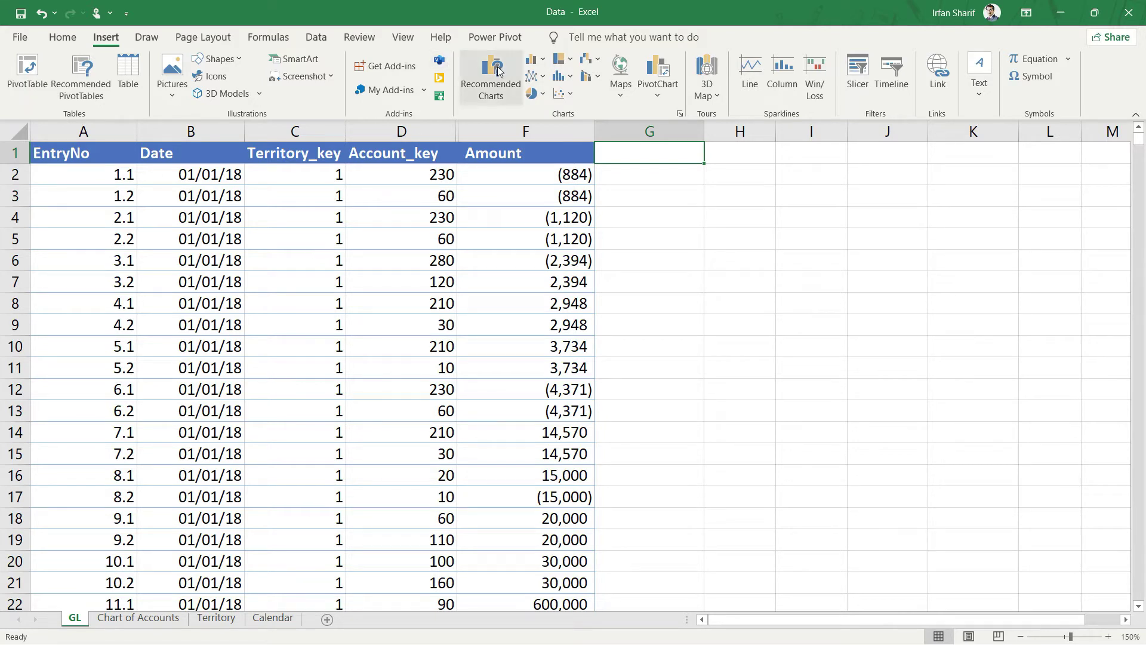
Step: Inspect the GL table's extent from the EntryNo header to its last entry and return to the header
click(92, 158)
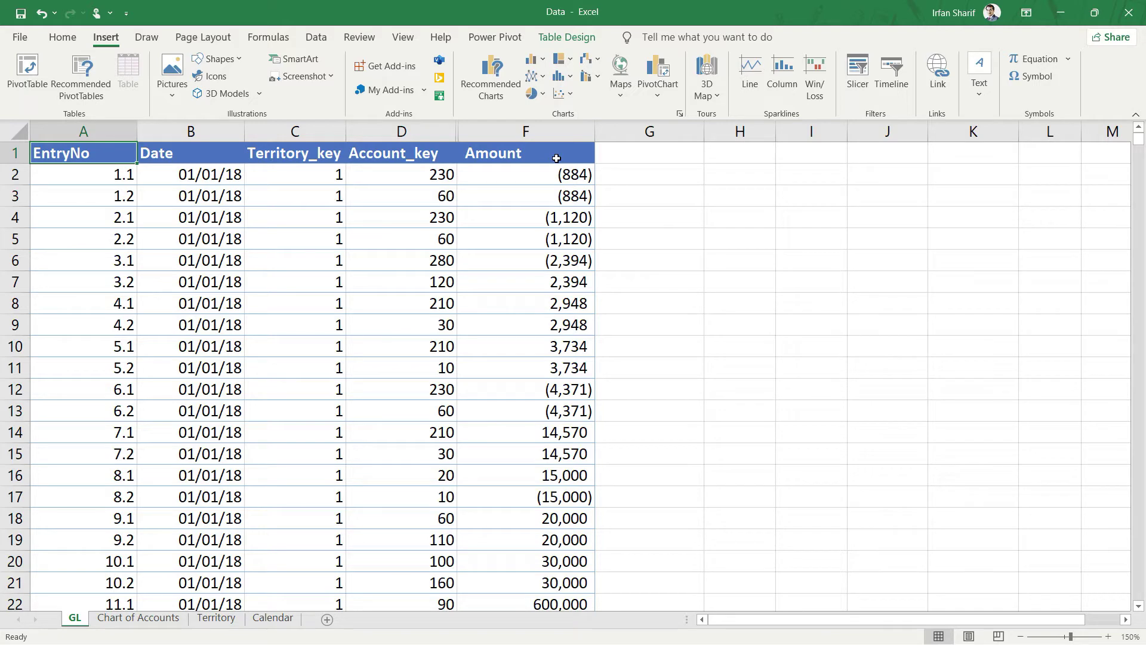
key(ctrl+Down)
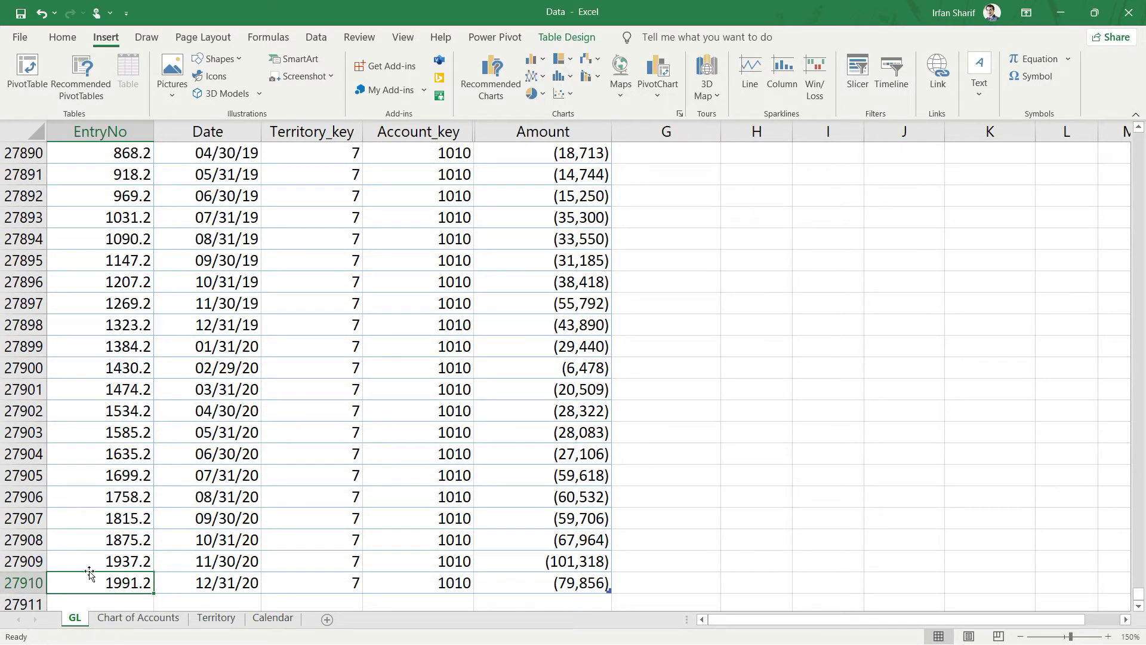
key(ctrl+Up)
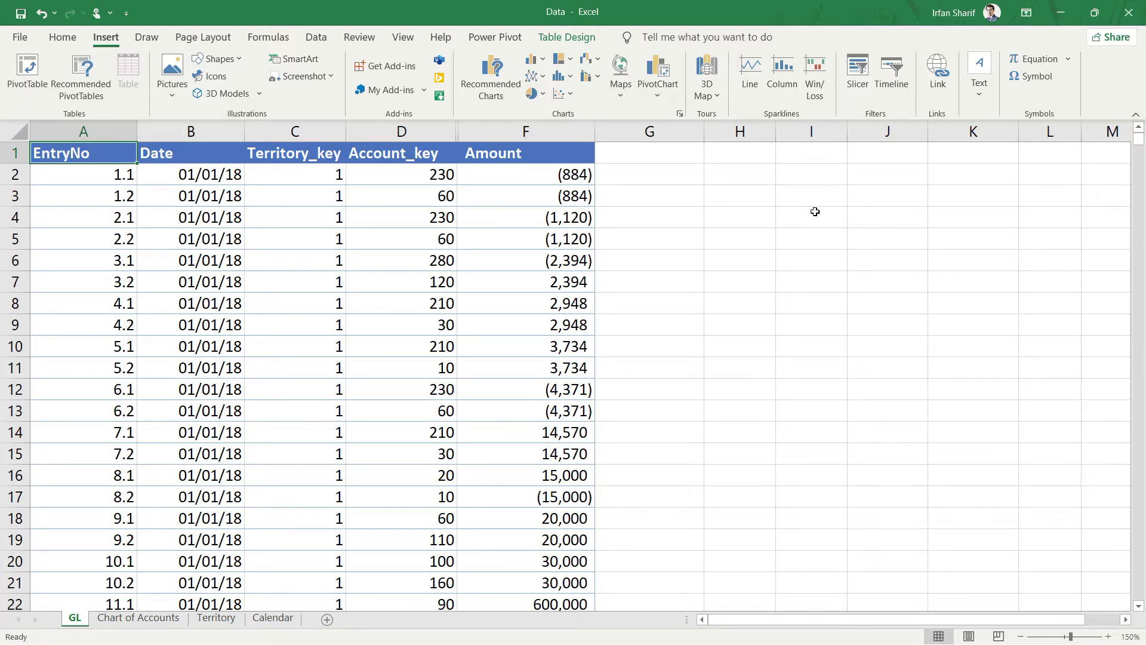
click(815, 211)
click(839, 325)
click(842, 345)
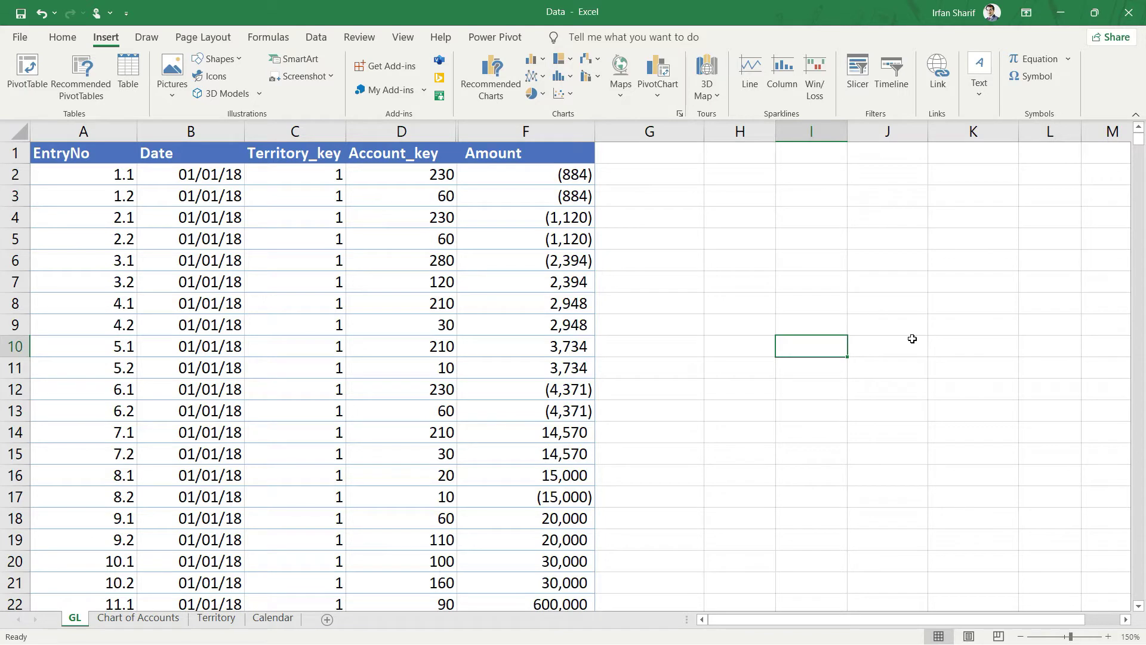
click(825, 199)
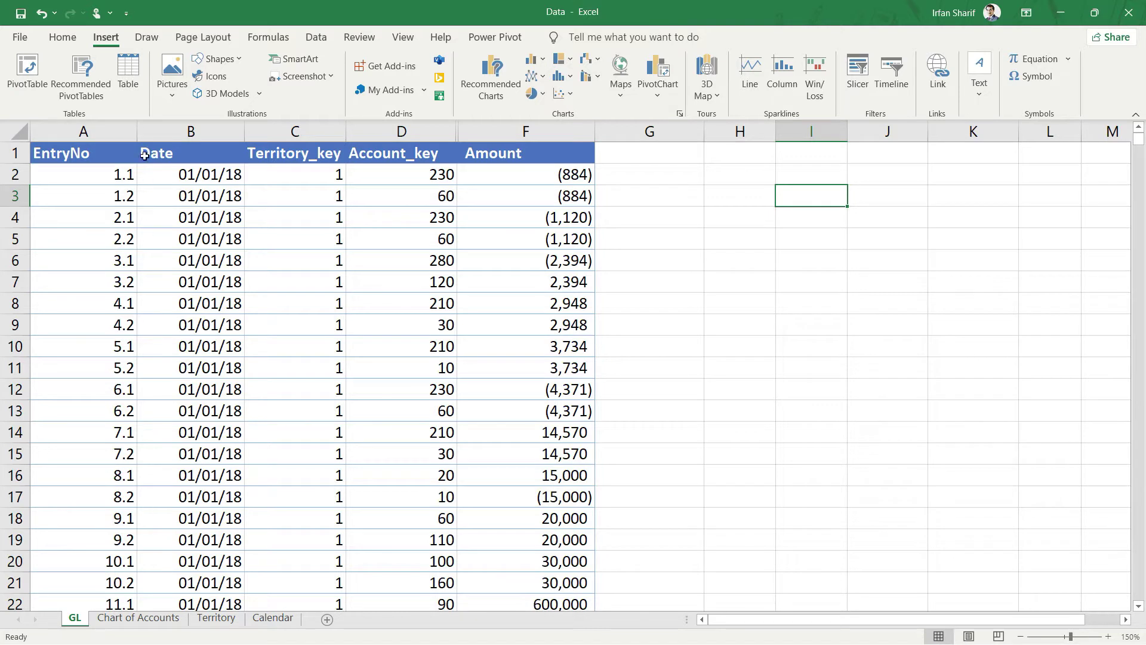
click(146, 225)
key(ctrl+Home)
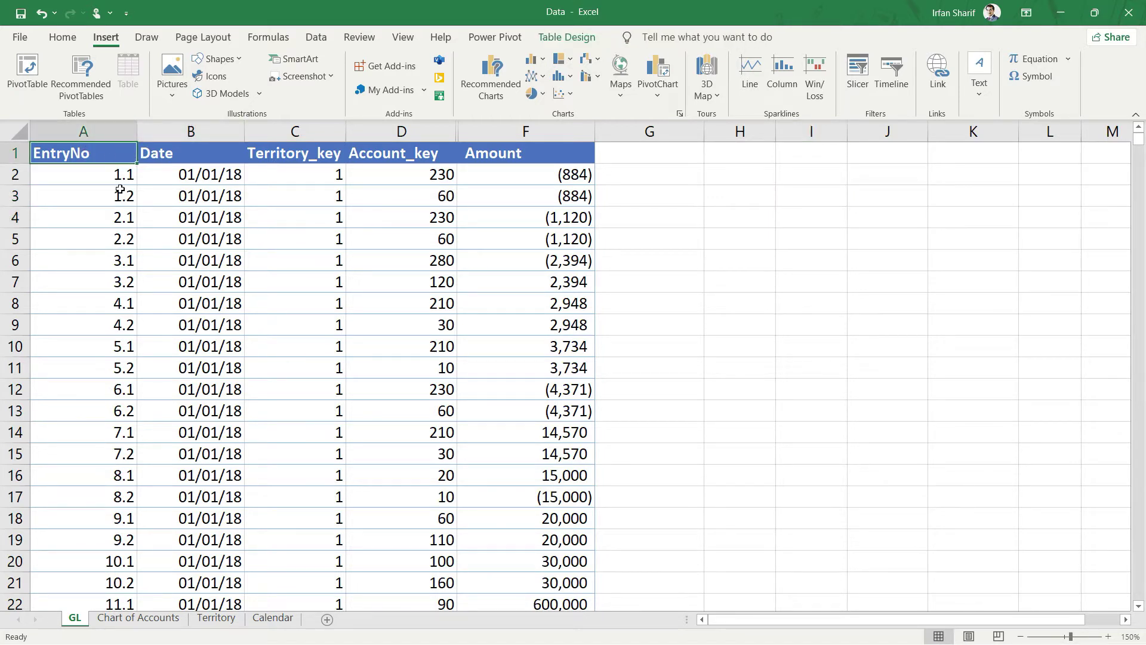
click(739, 157)
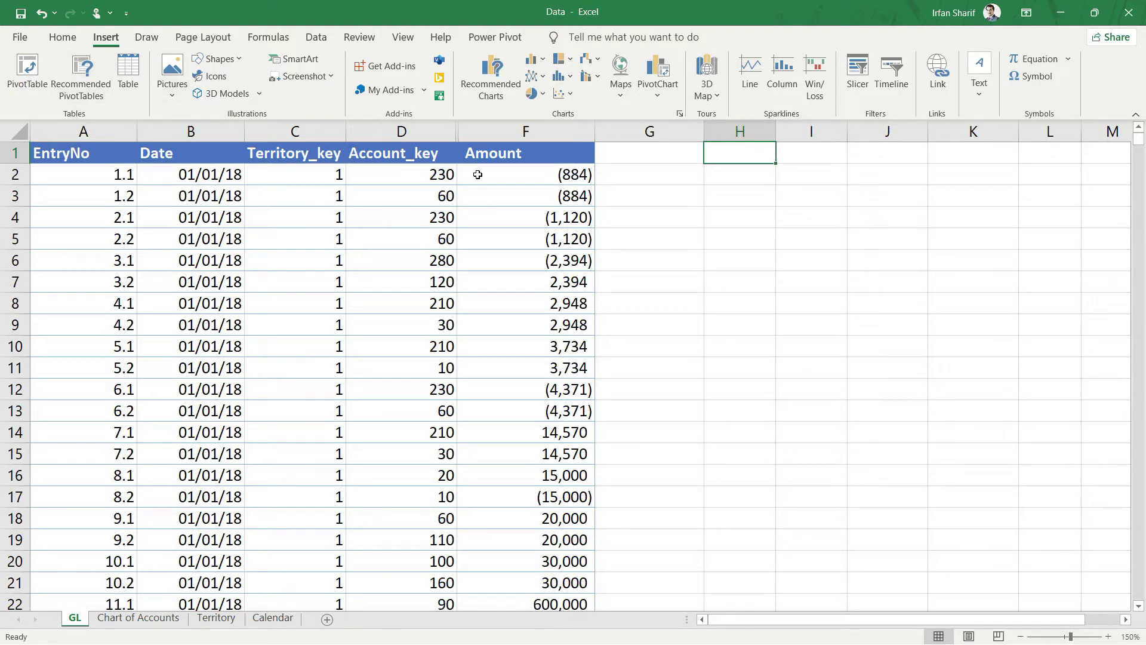
Step: Select the GL table's EntryNo header and browse the available table styles without applying one
click(108, 150)
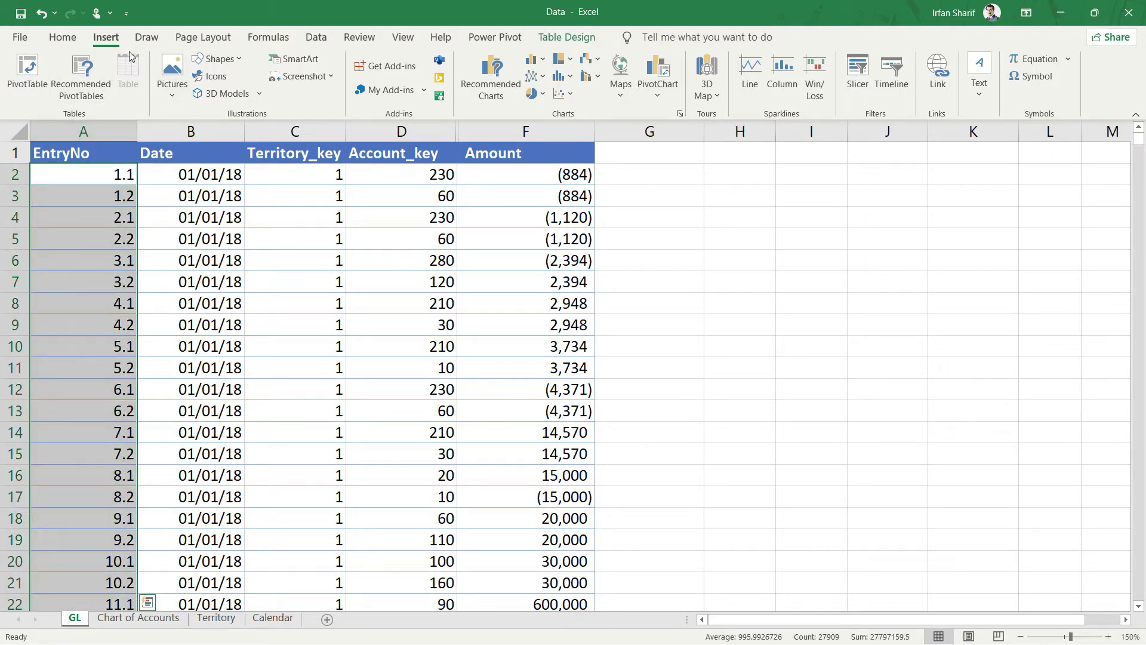
click(108, 158)
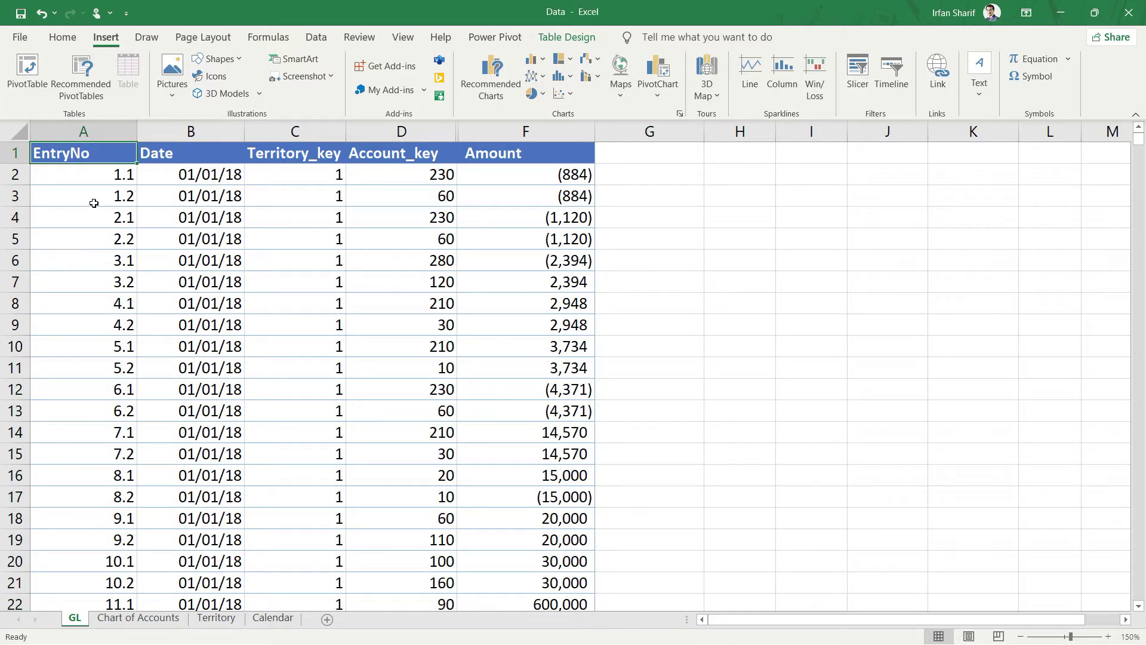
click(564, 38)
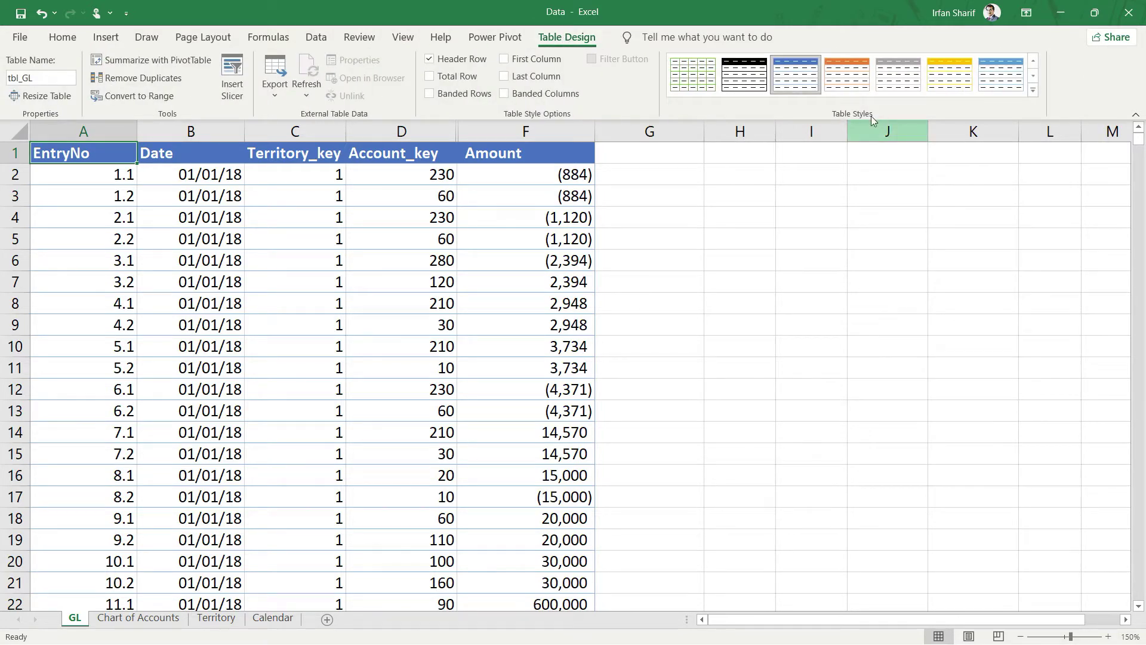
click(1032, 90)
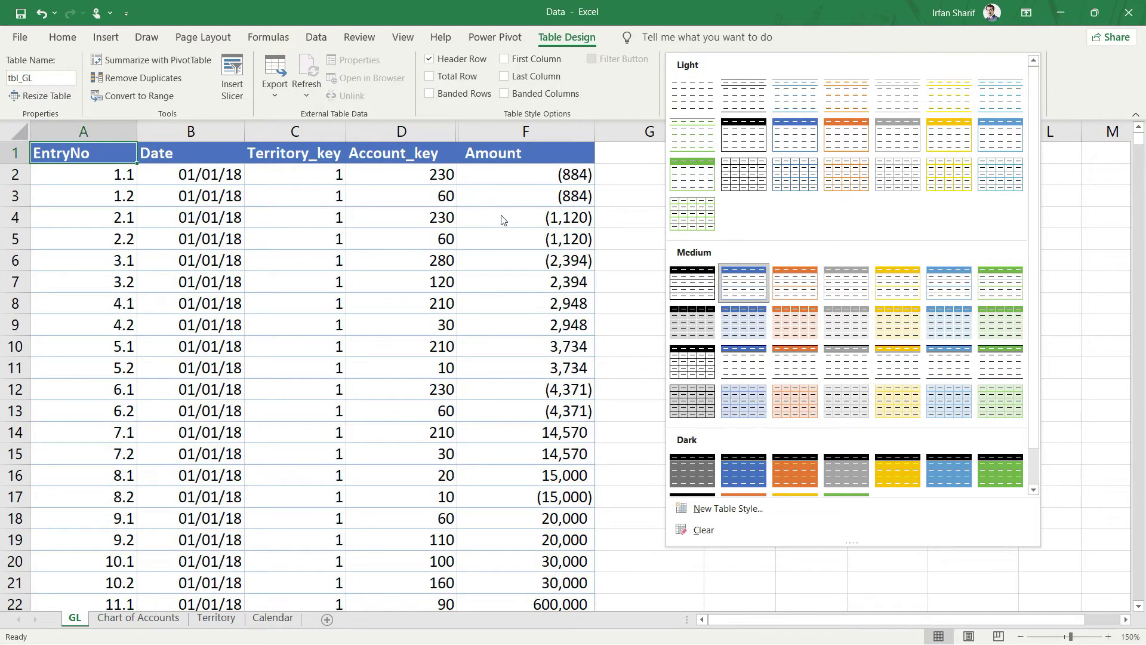
click(632, 162)
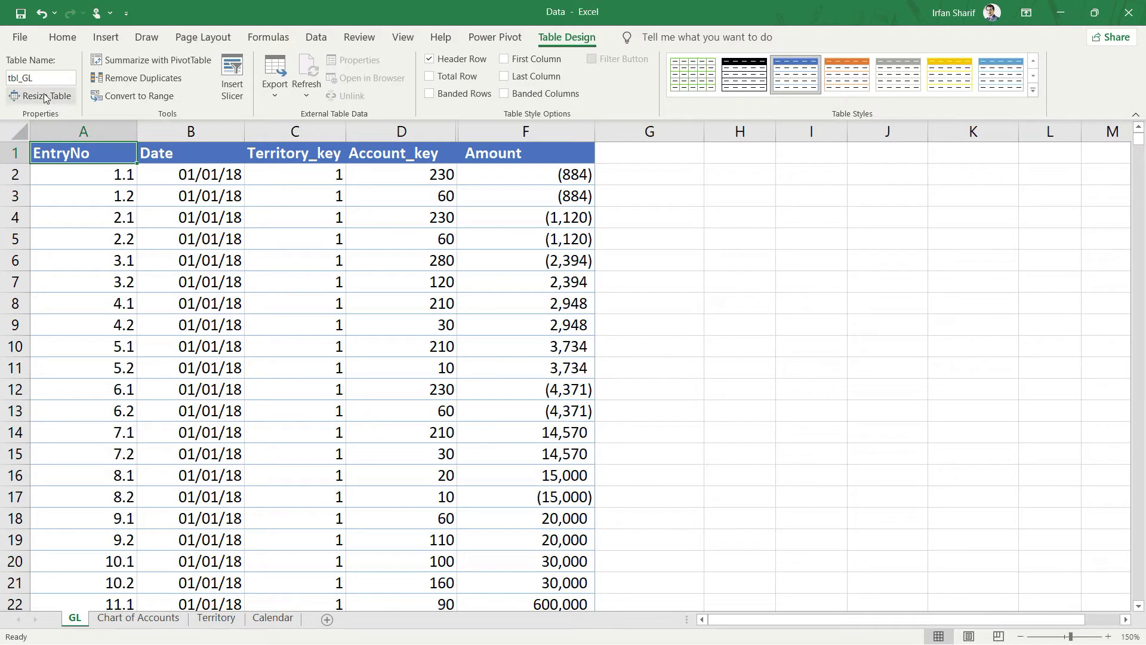
Step: Check the table name assigned to the GL table and reselect its EntryNo header
click(59, 76)
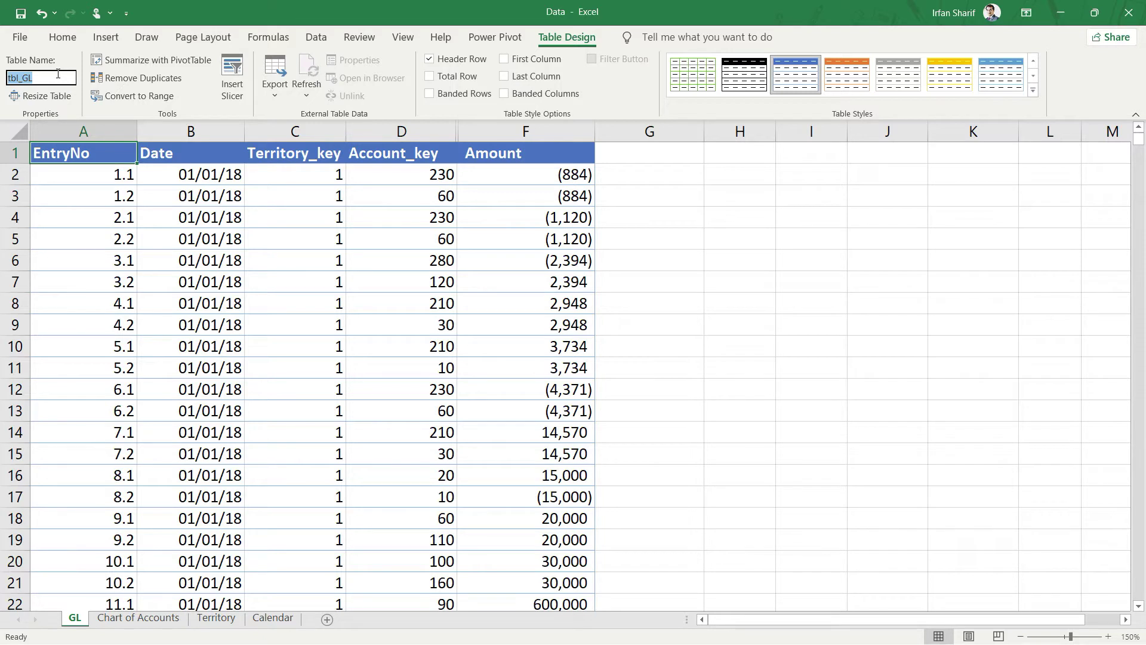
click(236, 283)
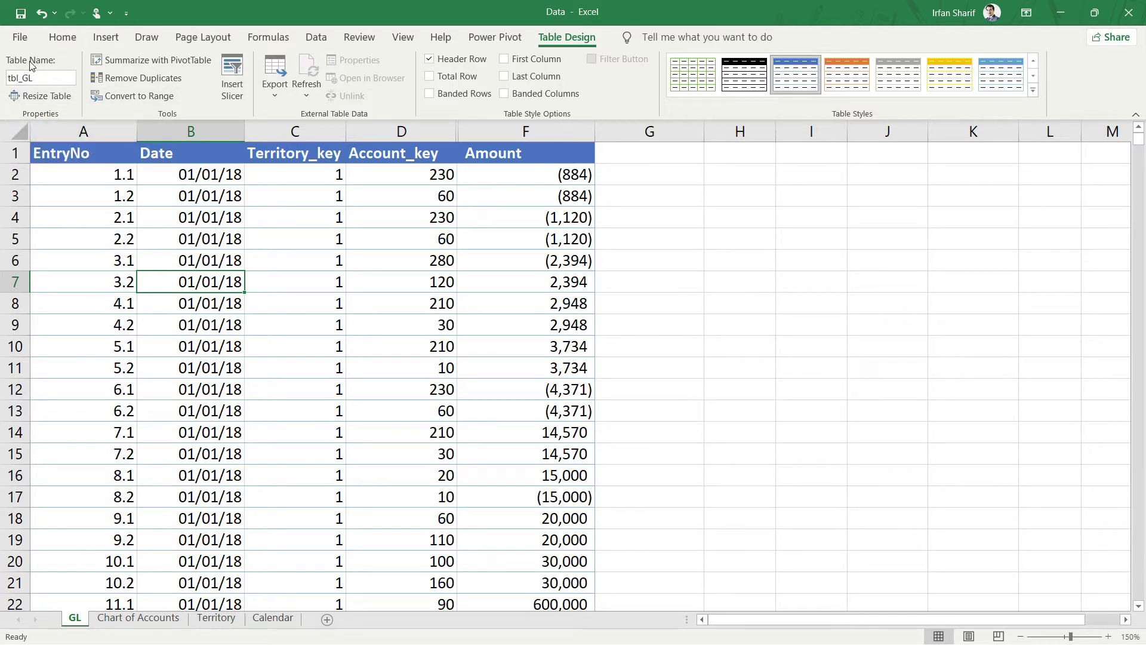
click(89, 154)
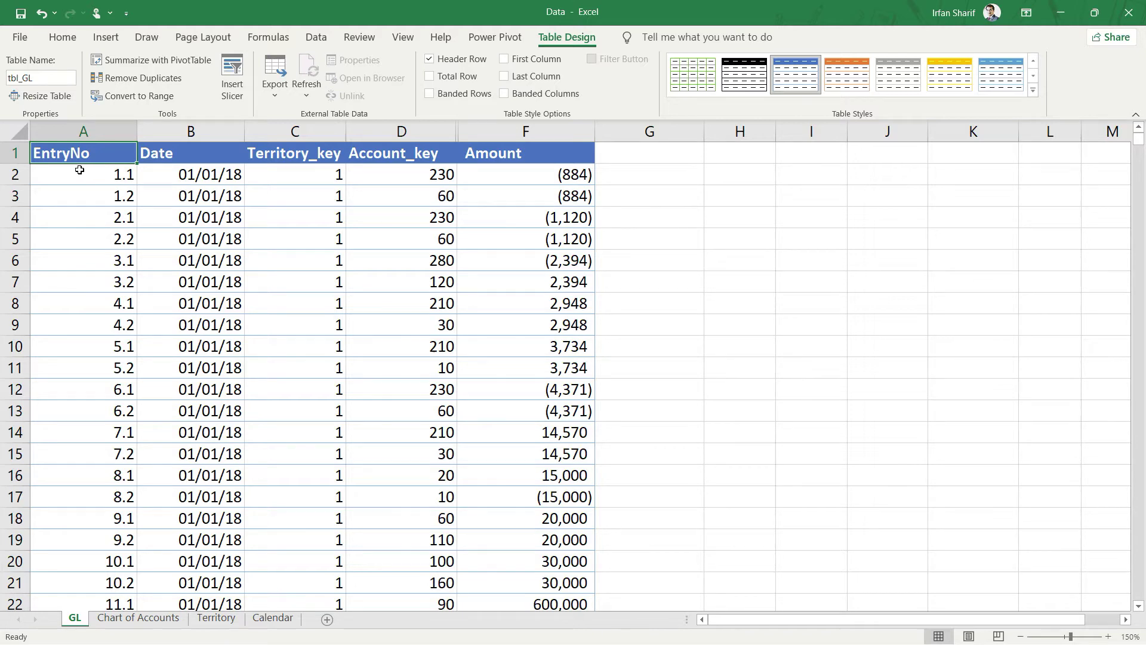
Step: Examine the Chart of Accounts sheet's table name and its account rows down to the last record
click(145, 620)
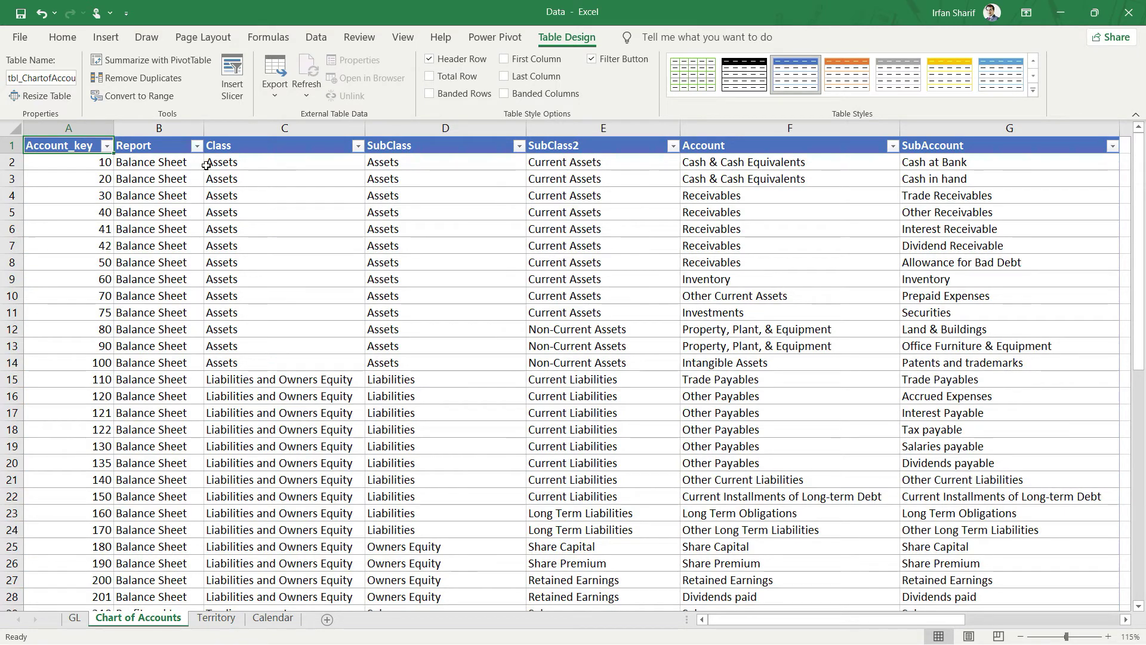
click(20, 77)
key(Page_Down)
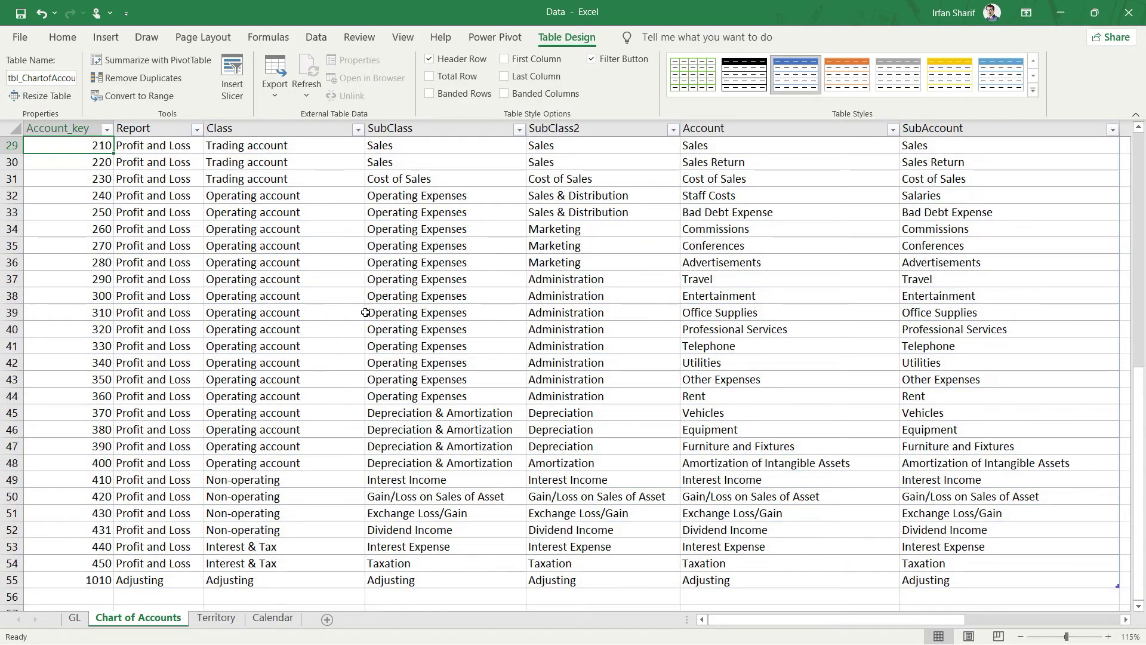
scroll(212, 336, down, 2)
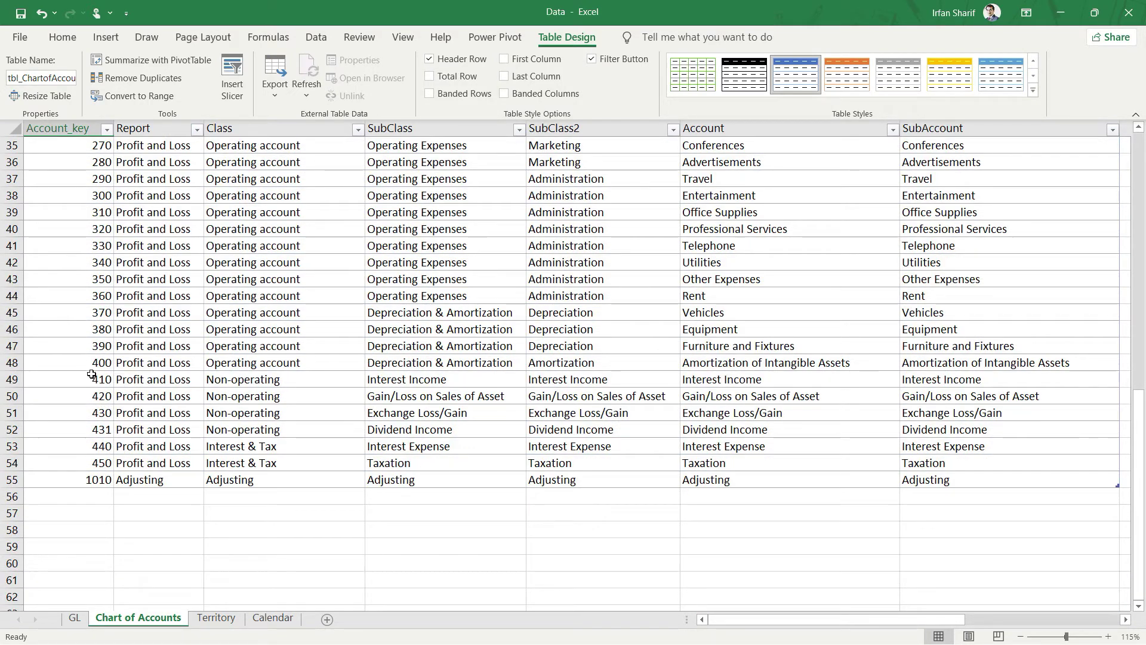
click(78, 495)
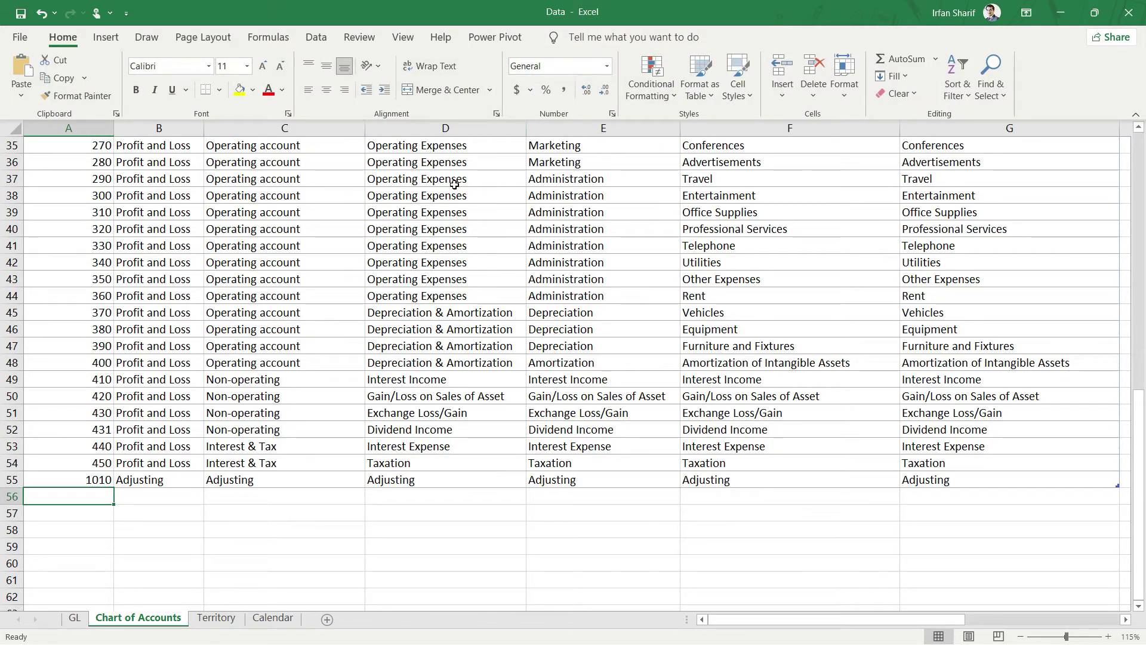
click(105, 477)
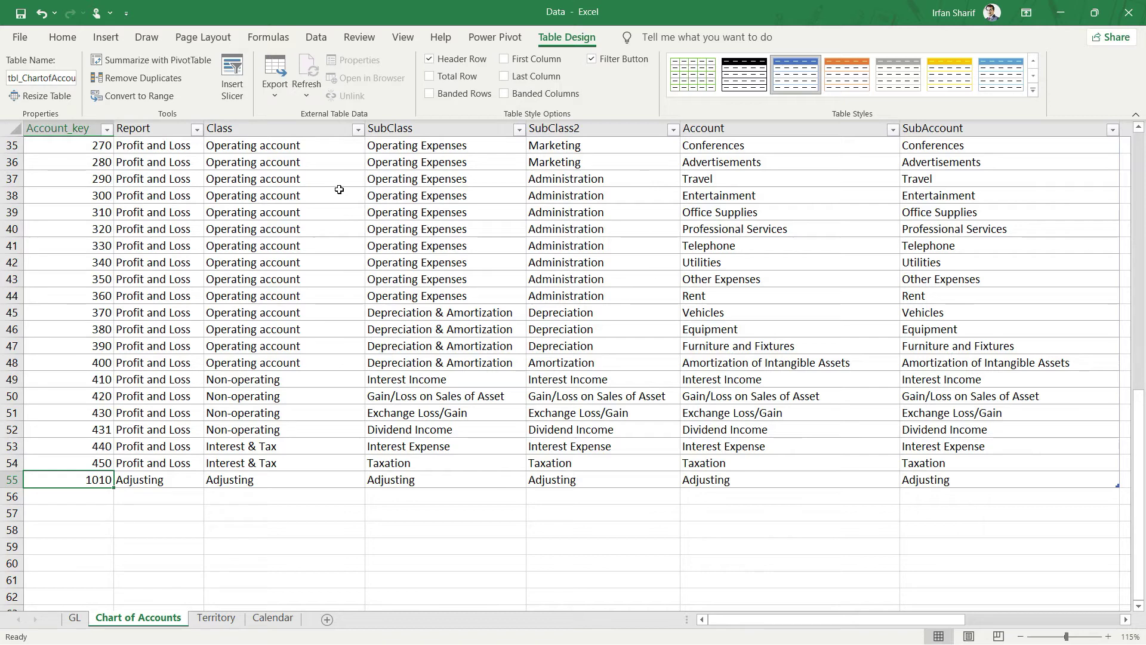
Step: Review the tables on the Territory and Calendar sheets, including the table insertion options for the calendar's Date column
click(216, 618)
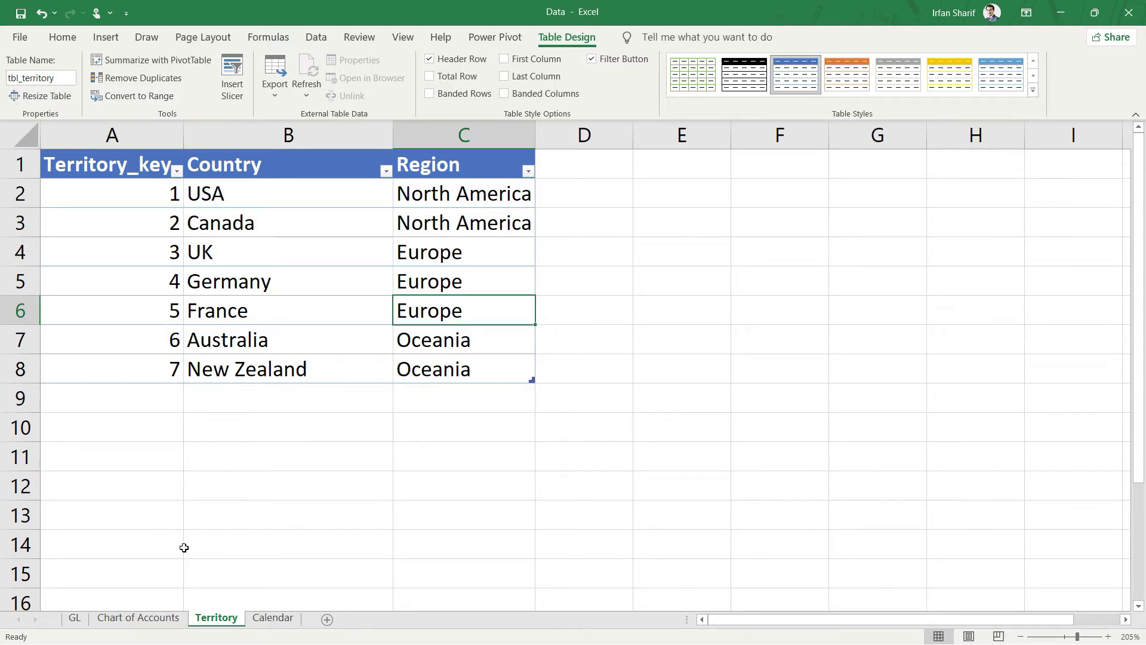
click(273, 618)
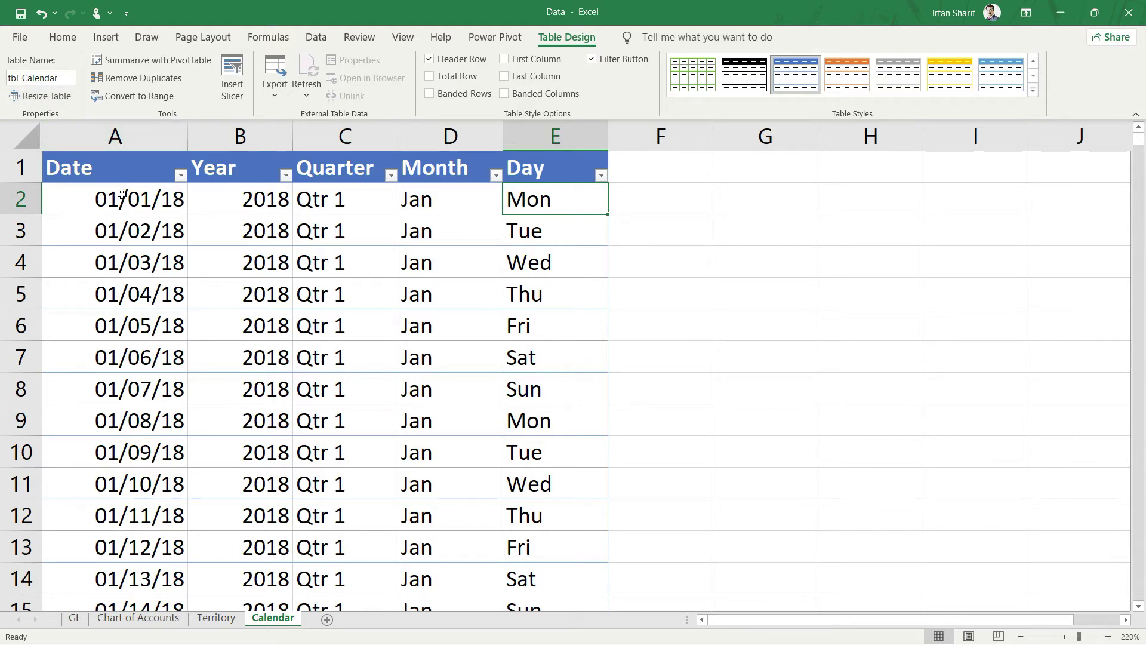
click(126, 167)
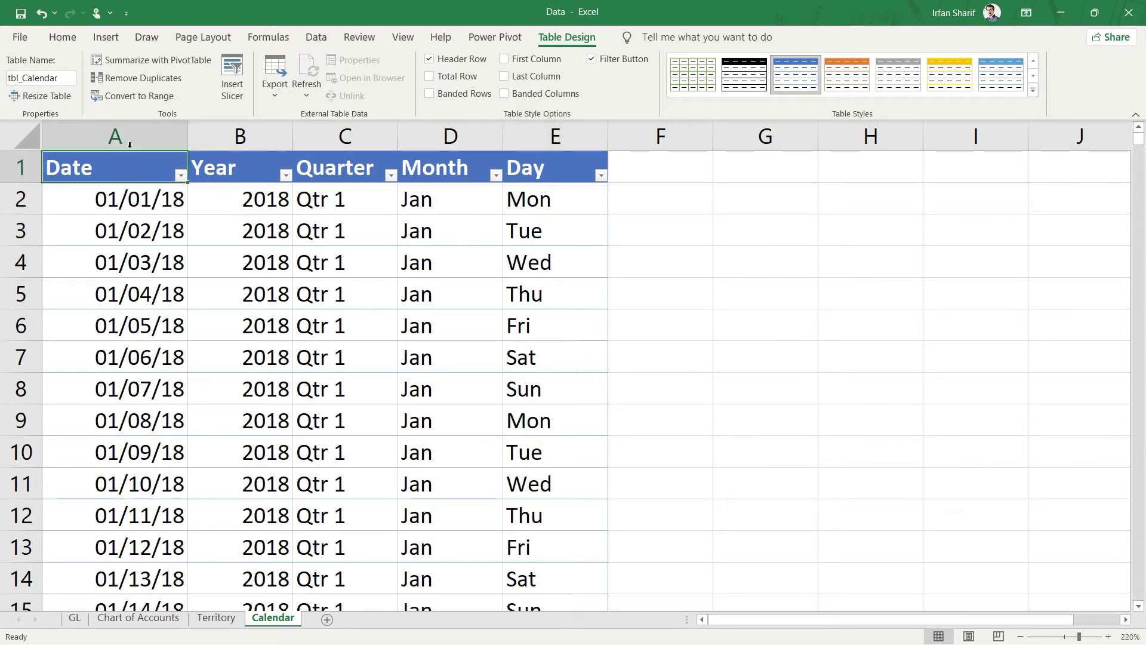
click(105, 37)
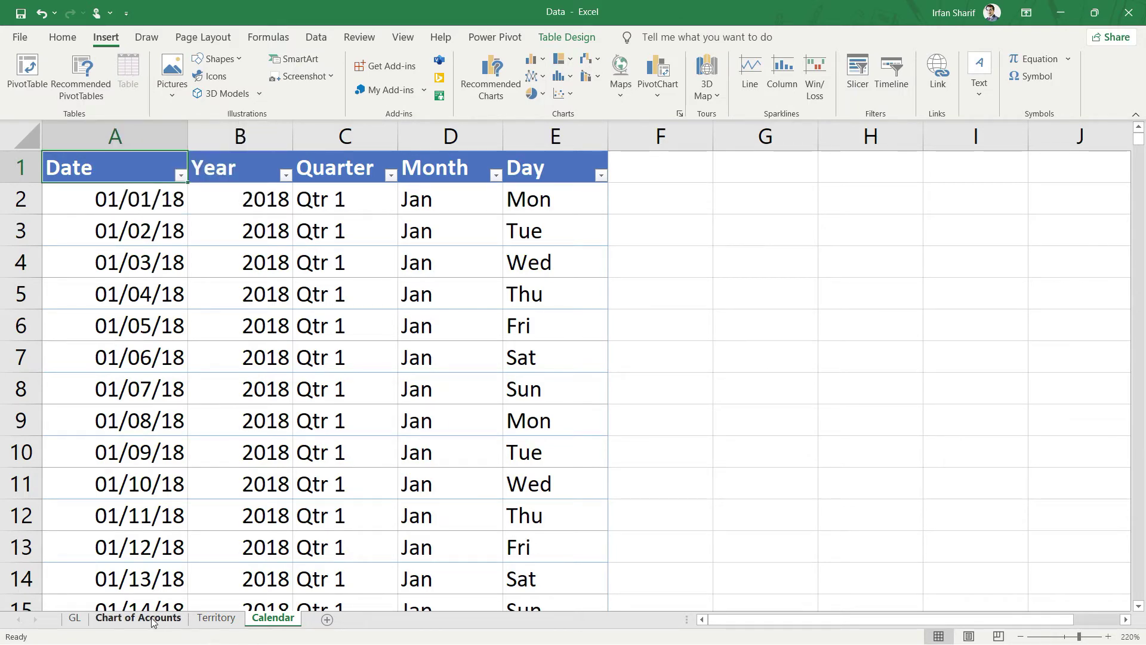
Step: Return to the GL sheet, view the Add to Data Model command's description and reselect the EntryNo header
click(76, 618)
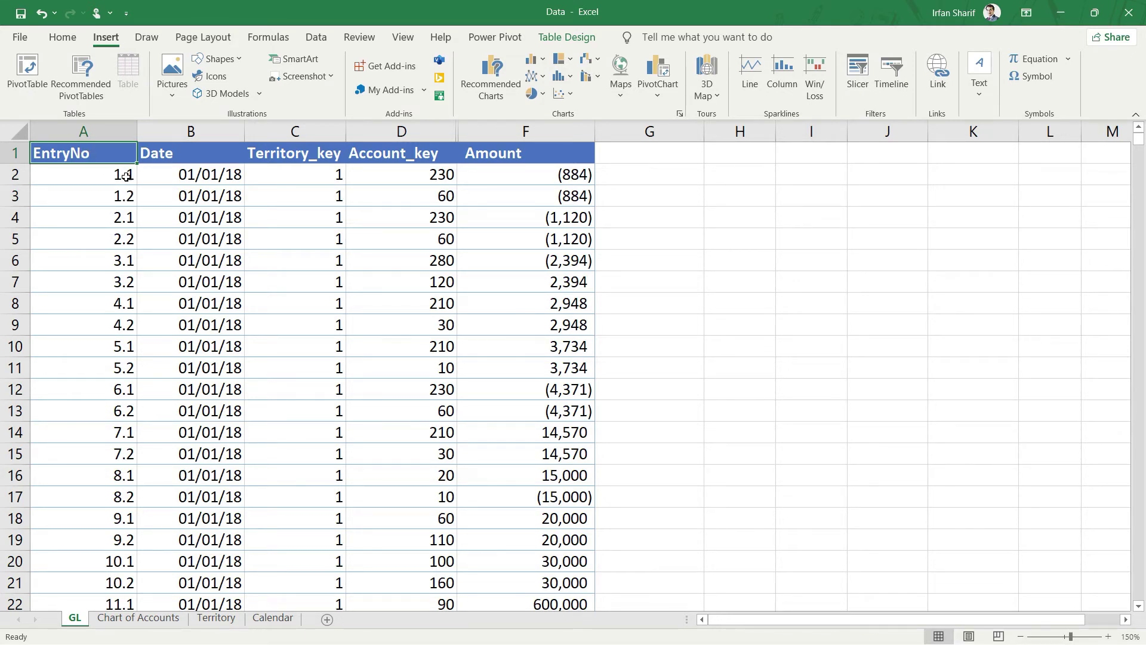
click(506, 39)
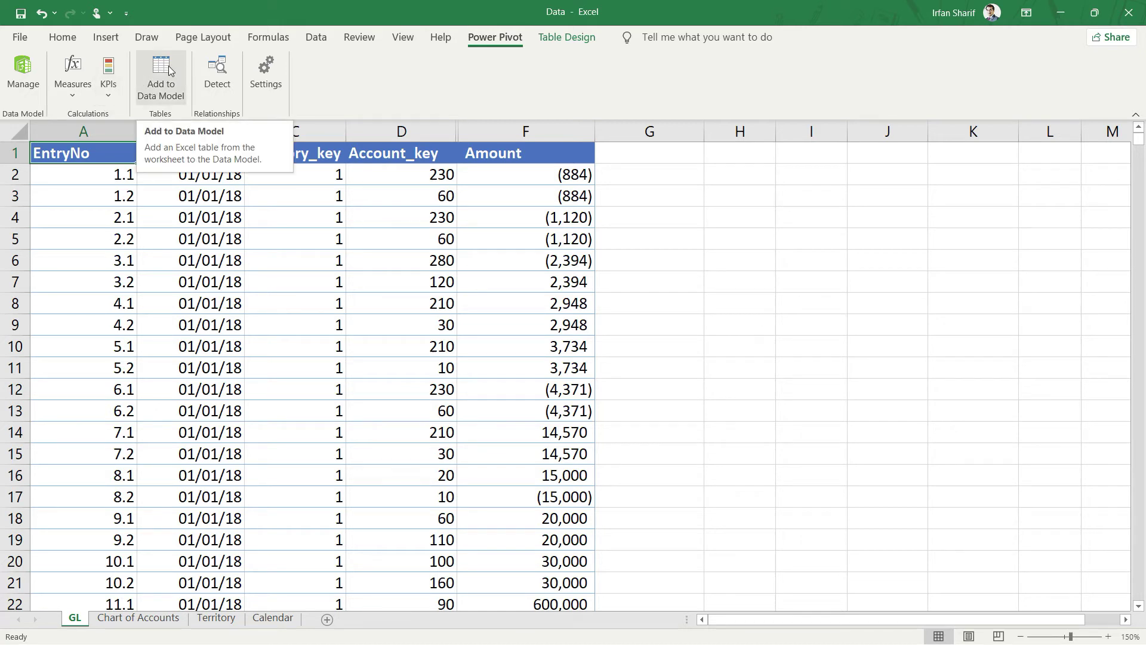
click(225, 255)
click(123, 160)
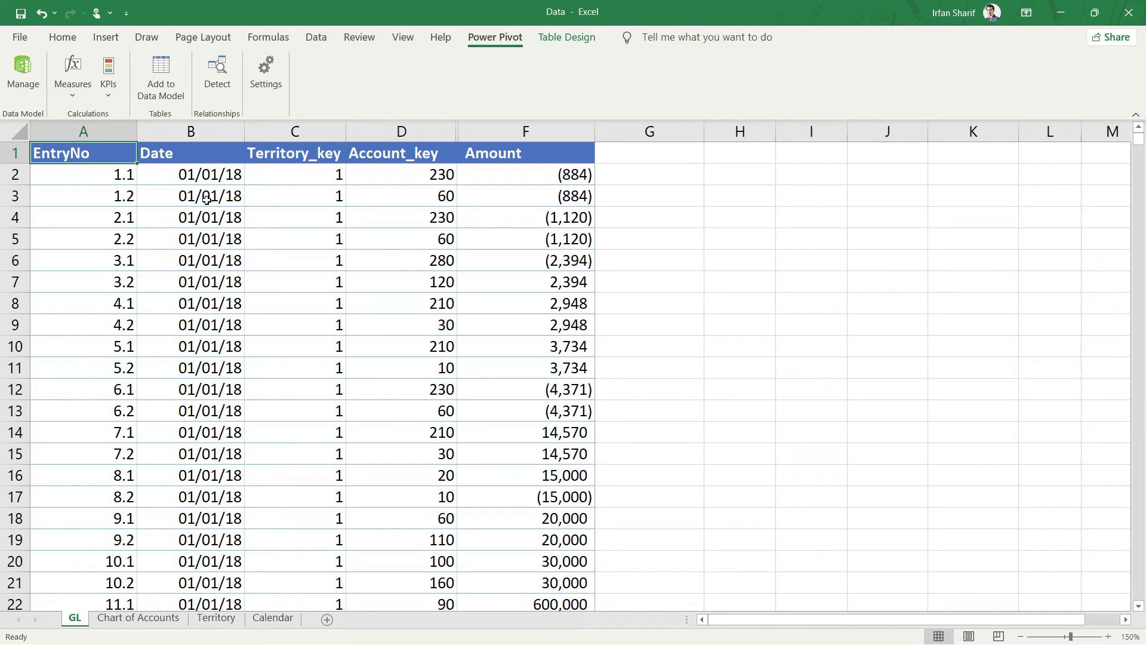
Step: Review the Get Data sources available for importing from files and databases, then close the list without importing
click(312, 40)
click(20, 90)
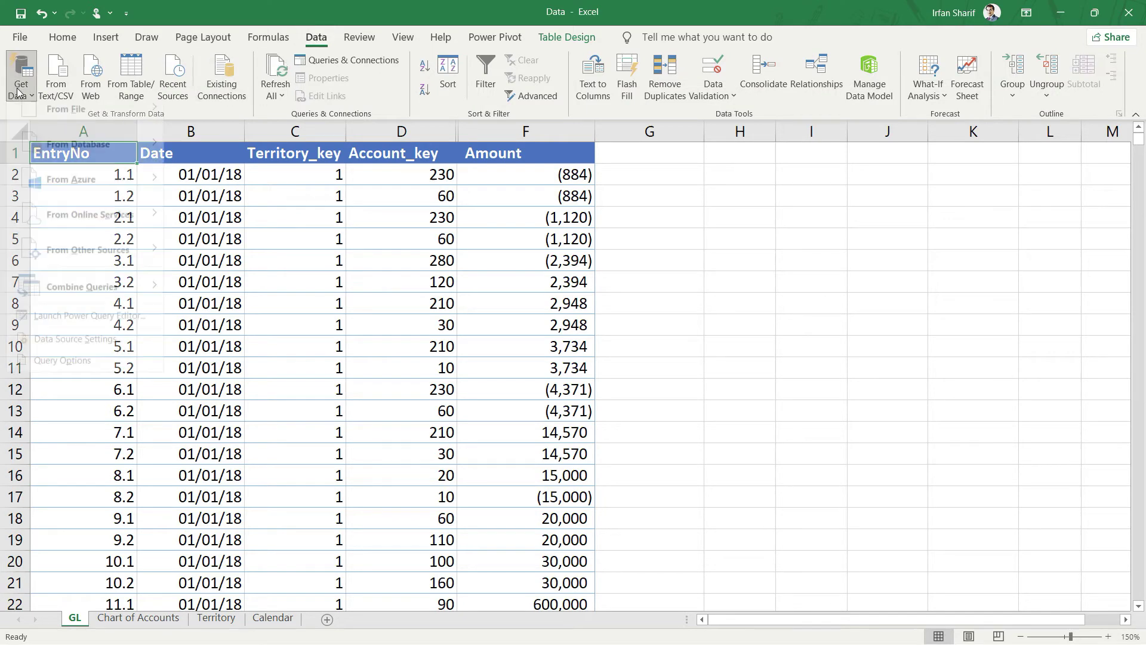
mouse_move(107, 151)
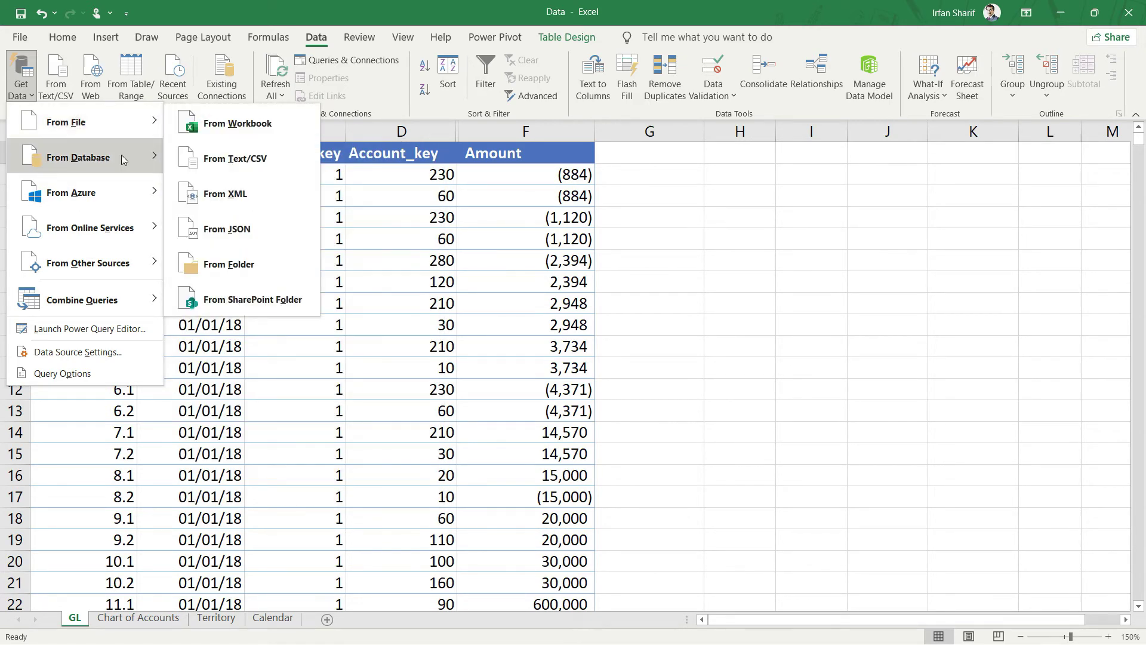
mouse_move(116, 126)
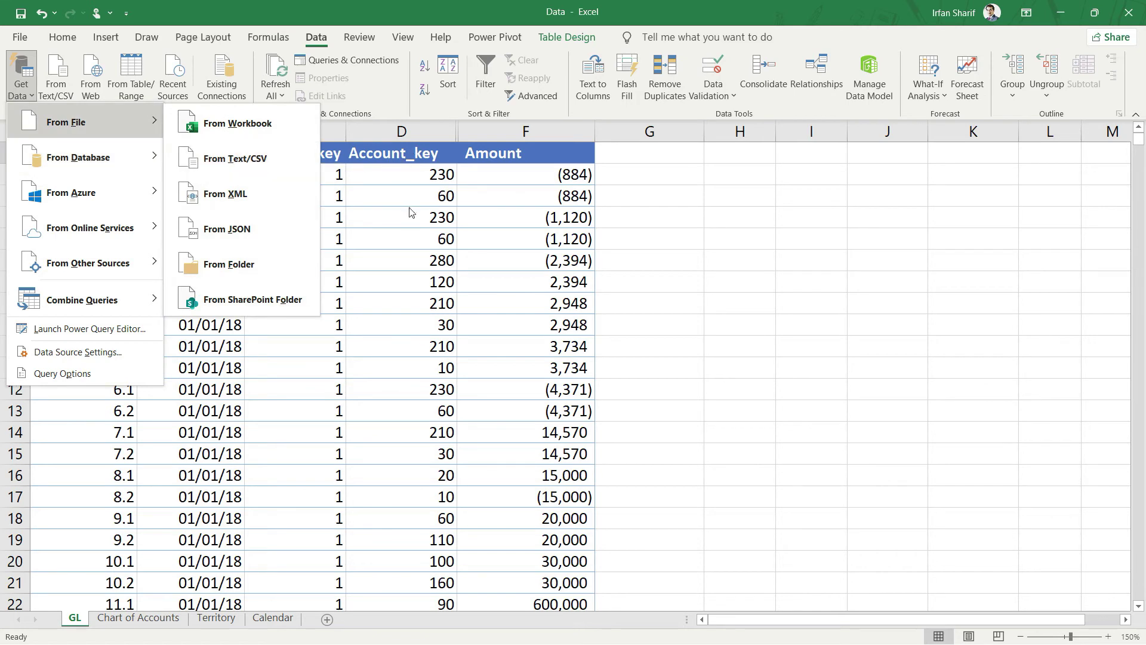
click(515, 165)
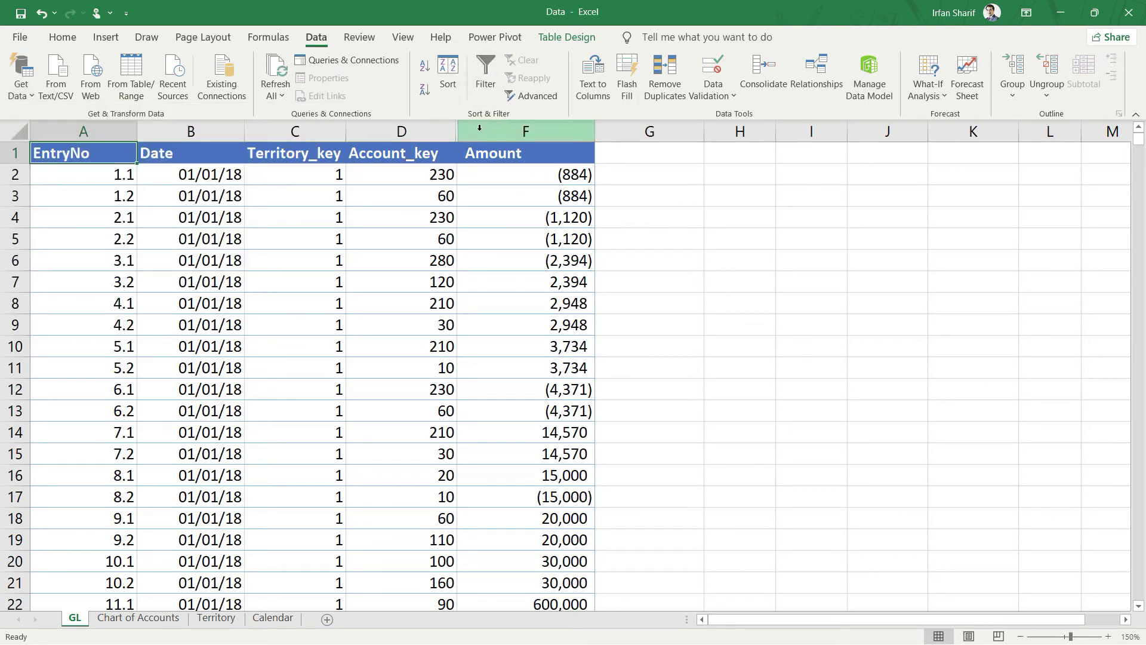
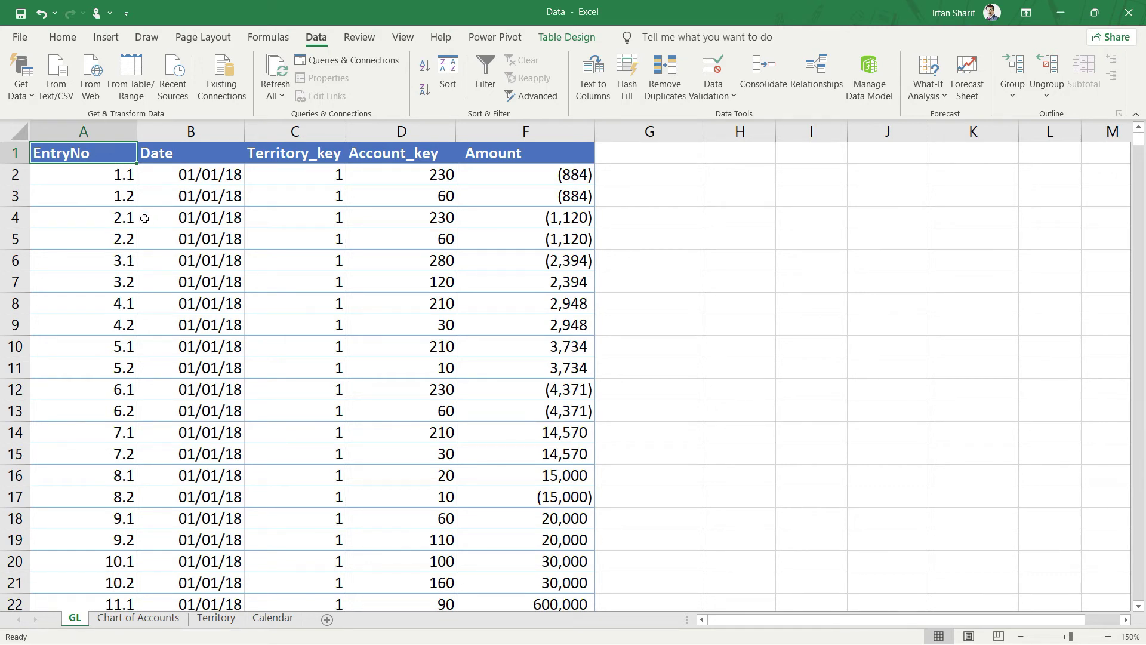
Step: Add the GL sheet's table to the Power Pivot data model and return to the workbook
click(507, 41)
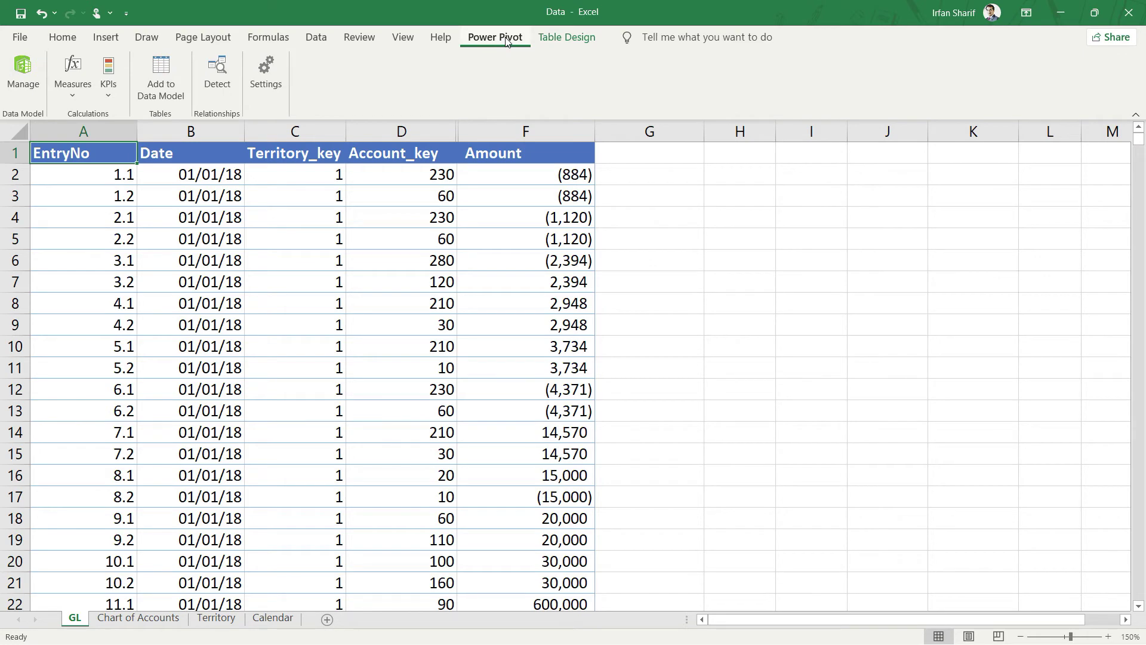
click(159, 79)
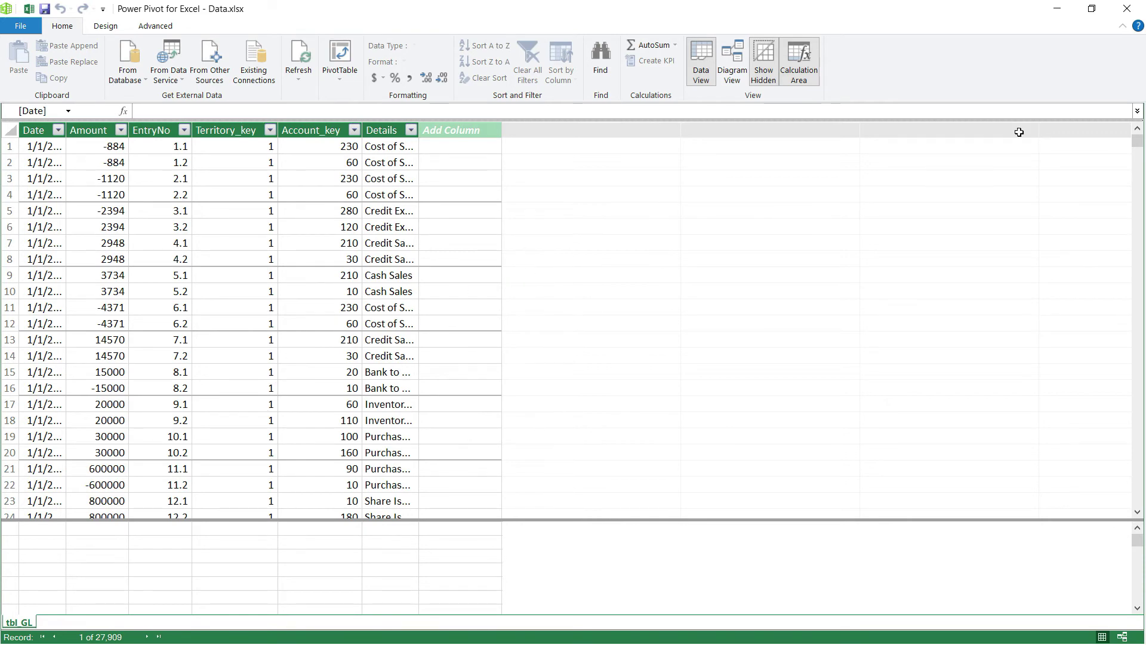
click(1057, 9)
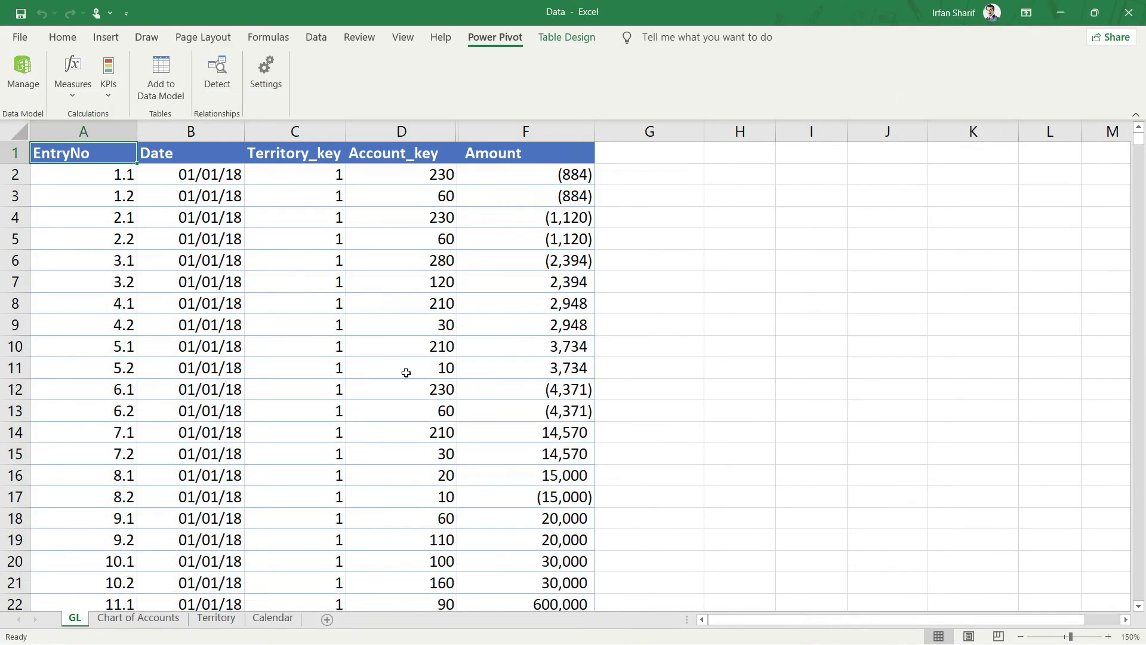
Step: Add the Chart of Accounts table to the data model, compare it with tbl_GL there, and return to the workbook
click(143, 617)
click(160, 89)
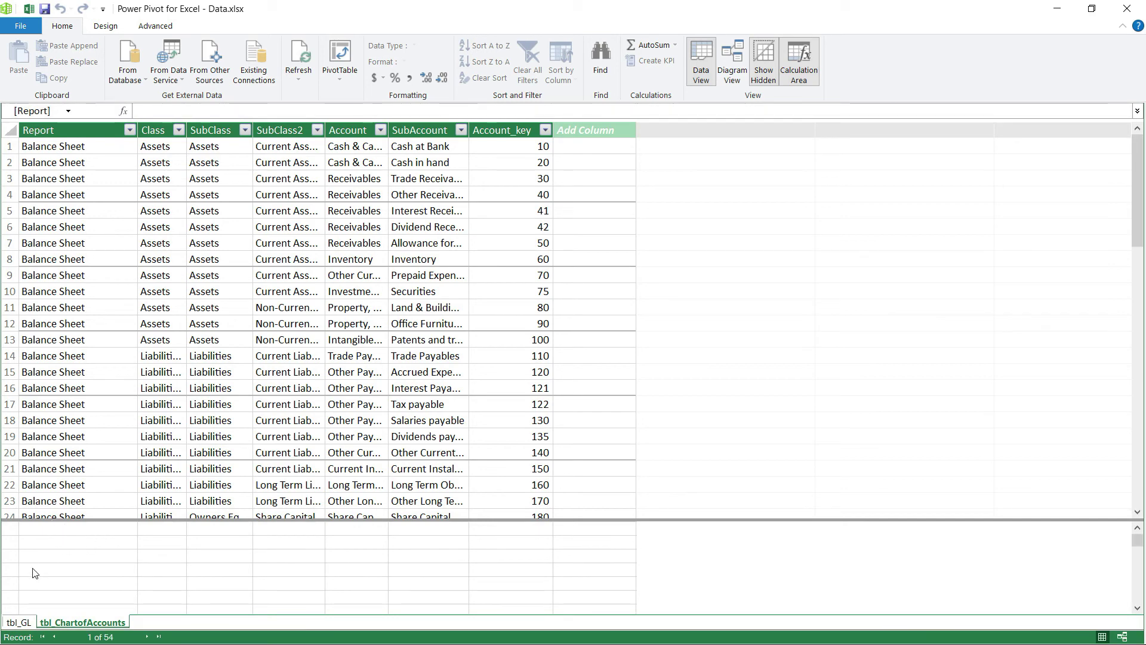
click(16, 623)
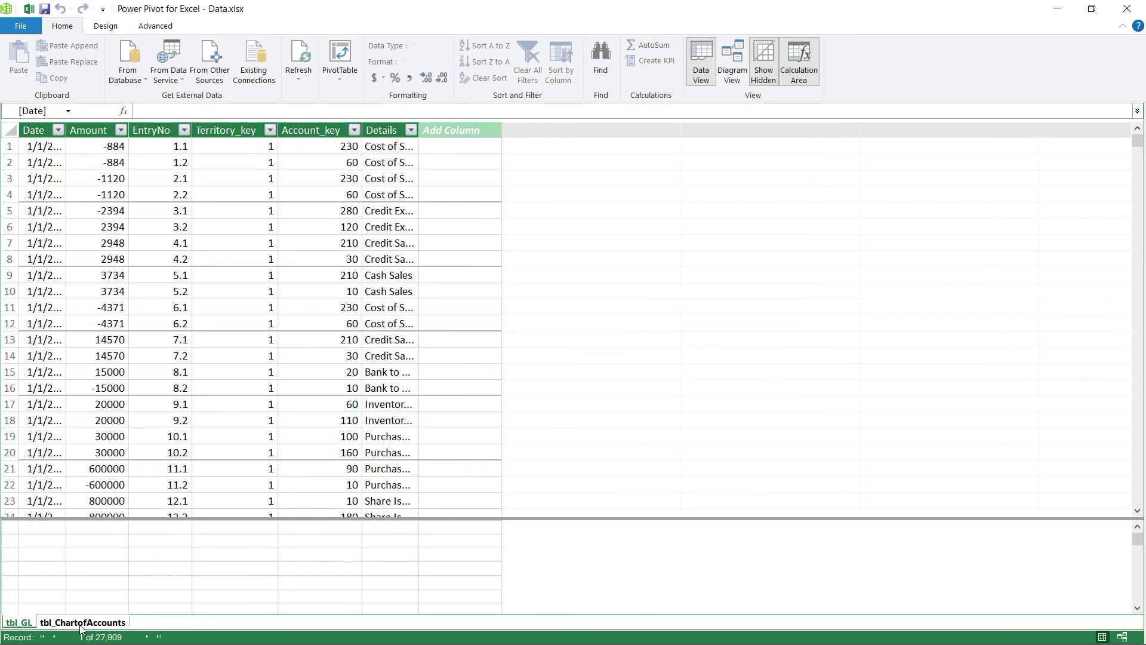
click(57, 622)
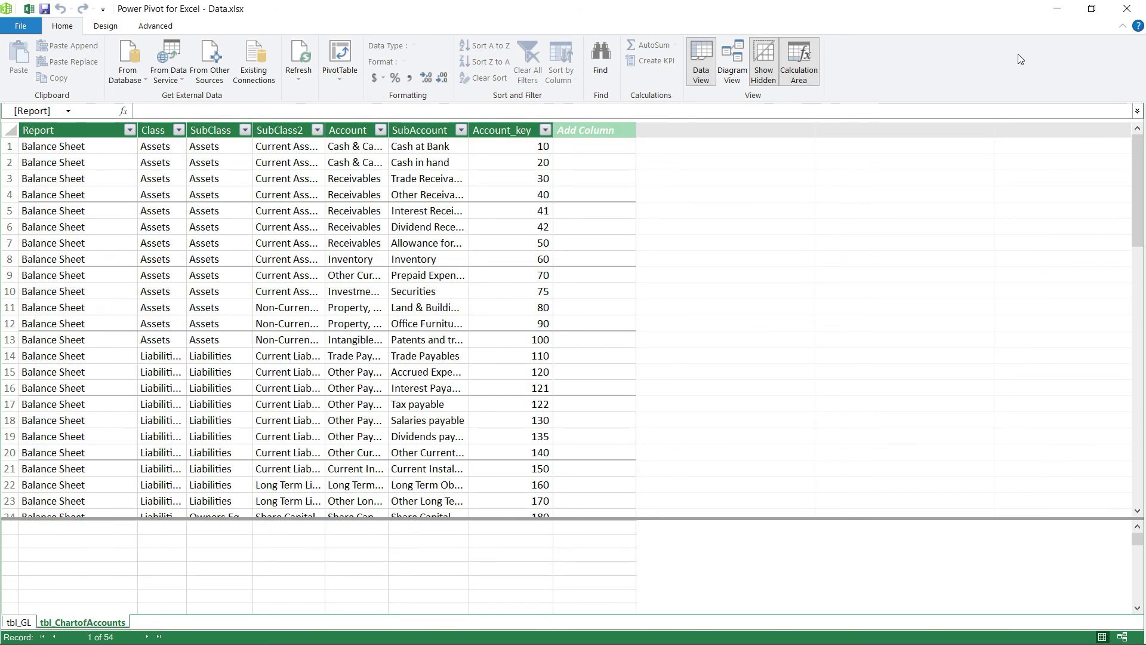
click(1057, 8)
Step: Add the Territory sheet's table and the Calendar sheet's table to the data model
click(225, 616)
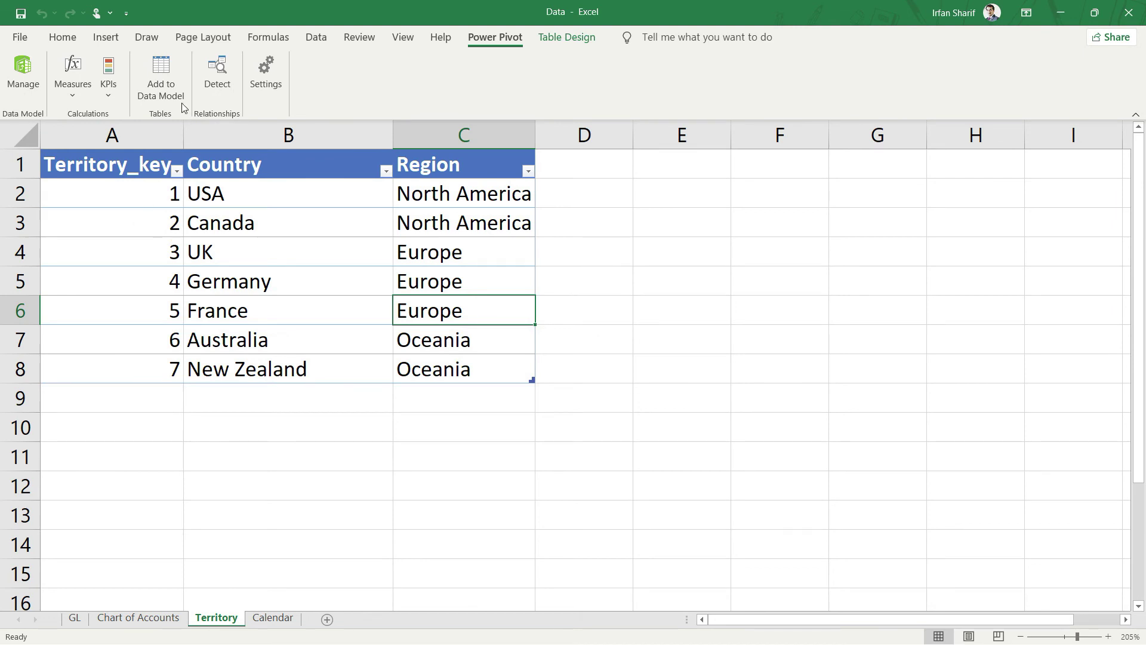
click(167, 80)
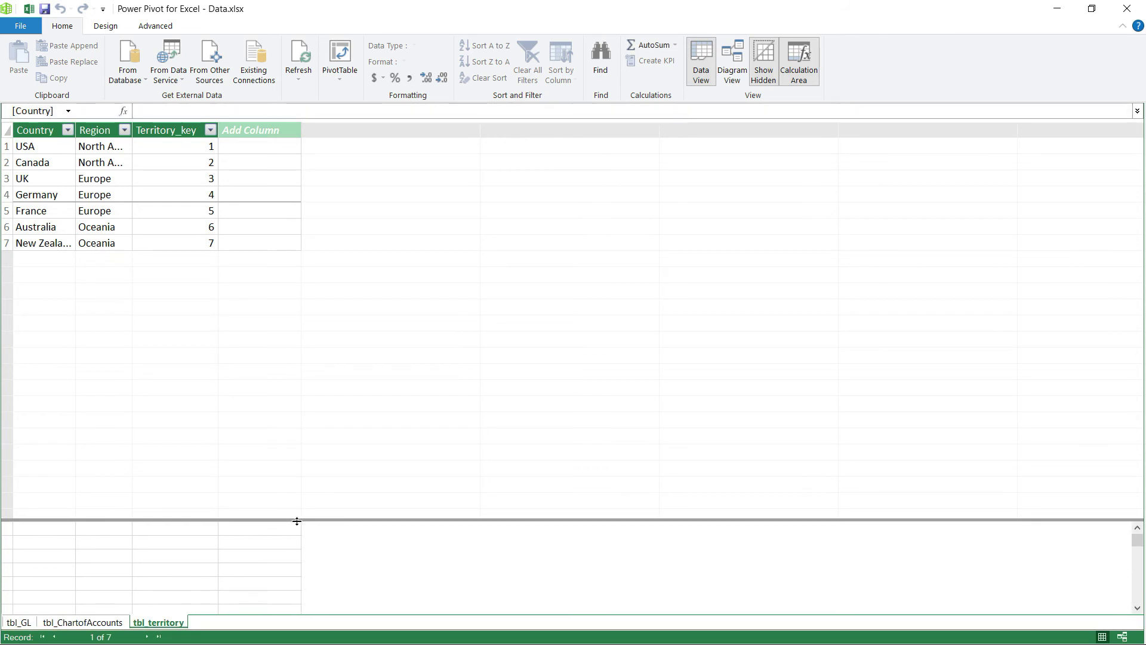
click(1065, 12)
click(292, 615)
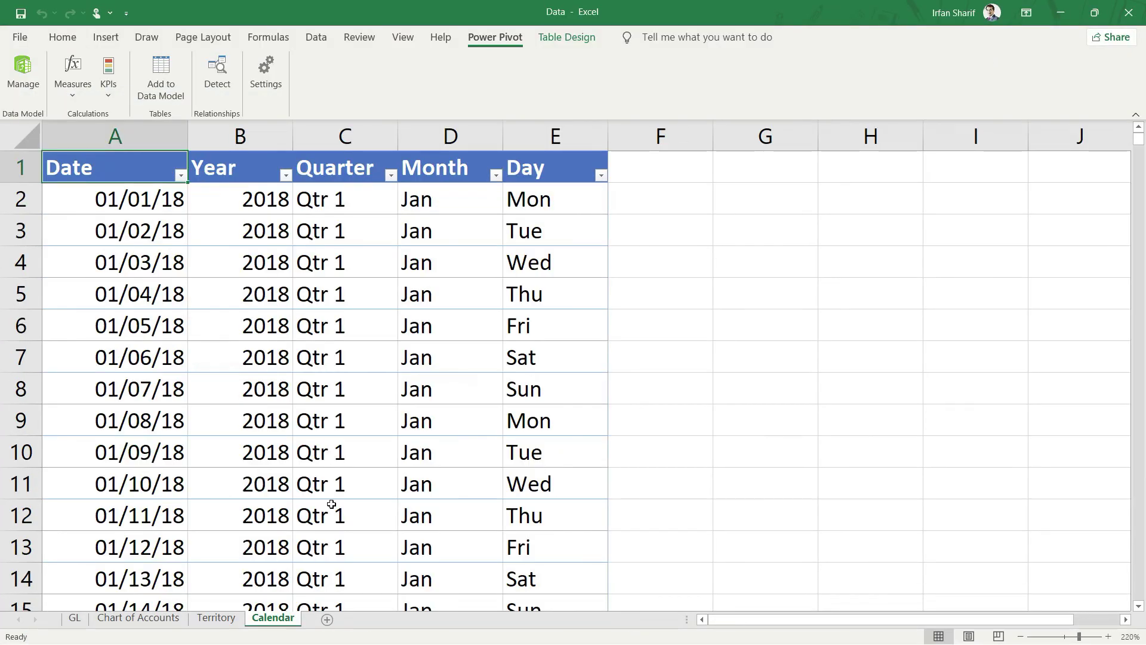
click(163, 69)
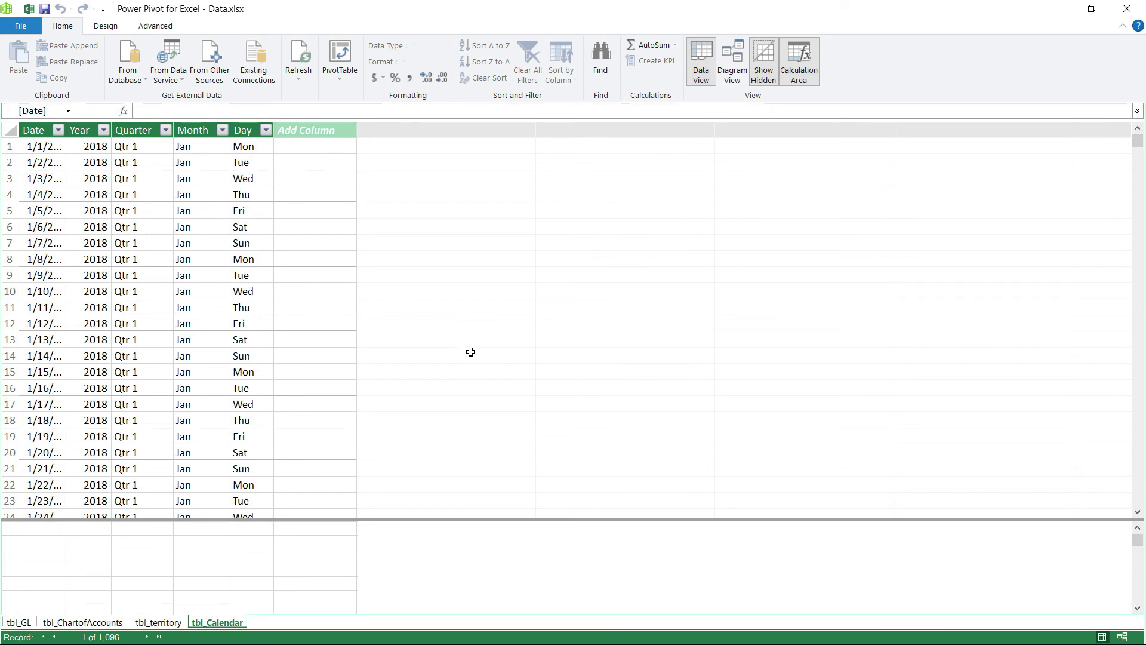
Step: Look through the GL, Chart of Accounts, territory and Calendar tables loaded in the data model
click(23, 627)
click(75, 623)
click(152, 625)
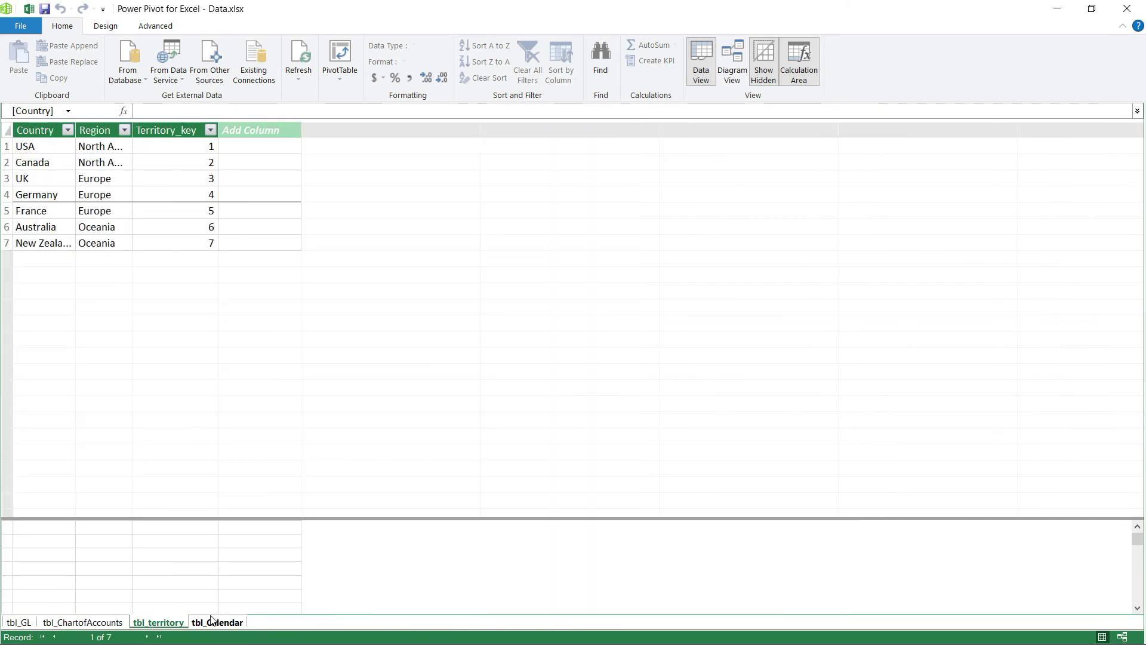
click(228, 625)
Step: In tbl_GL, inspect the first Account_key and Territory_key entries and widen the Date column
click(27, 625)
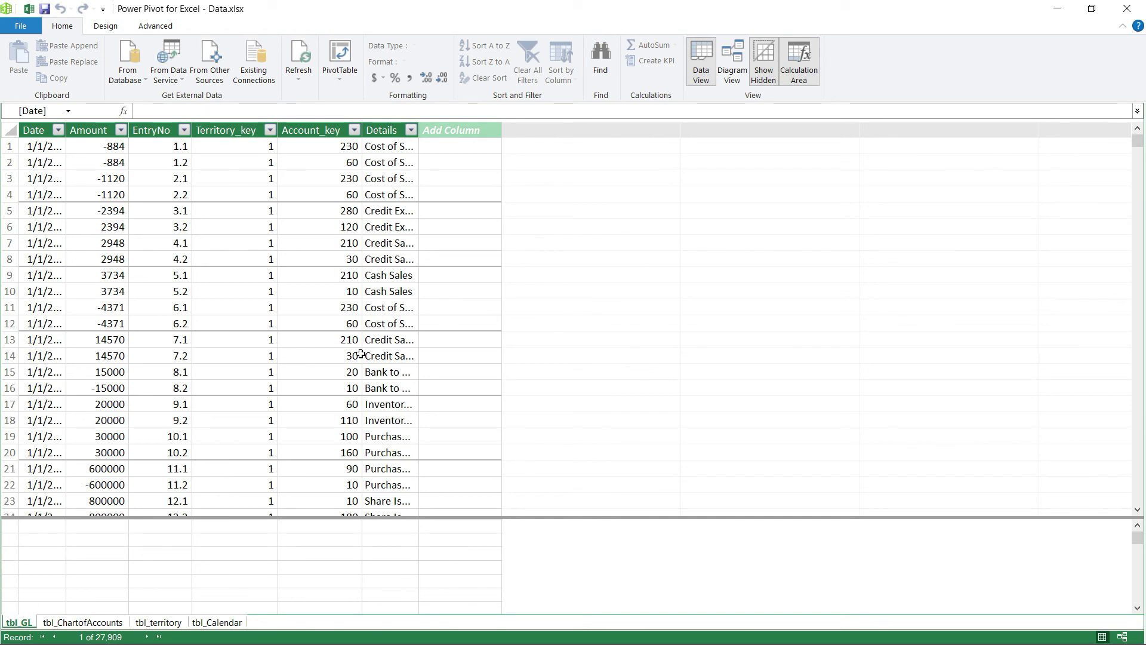
click(343, 146)
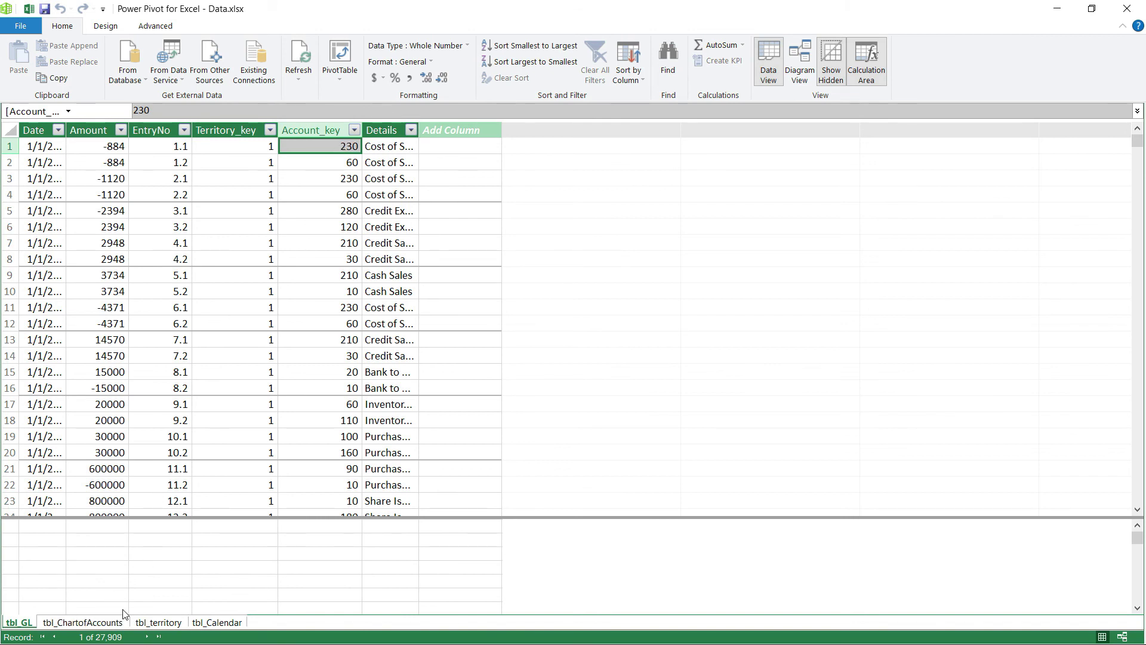
click(251, 148)
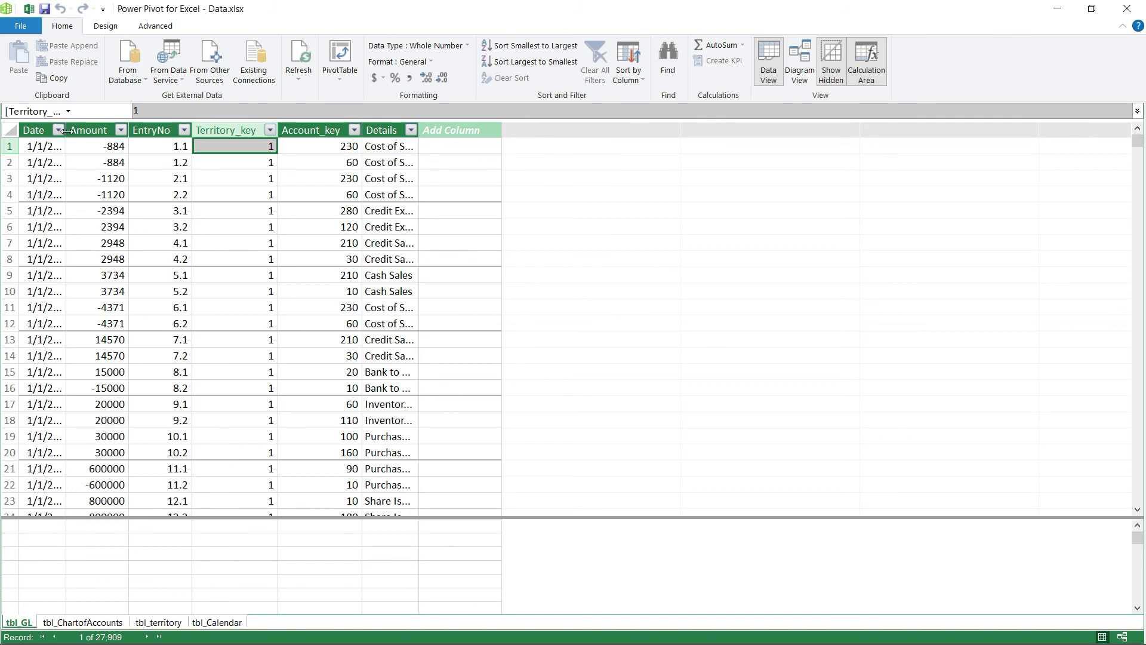
drag(66, 130, 105, 130)
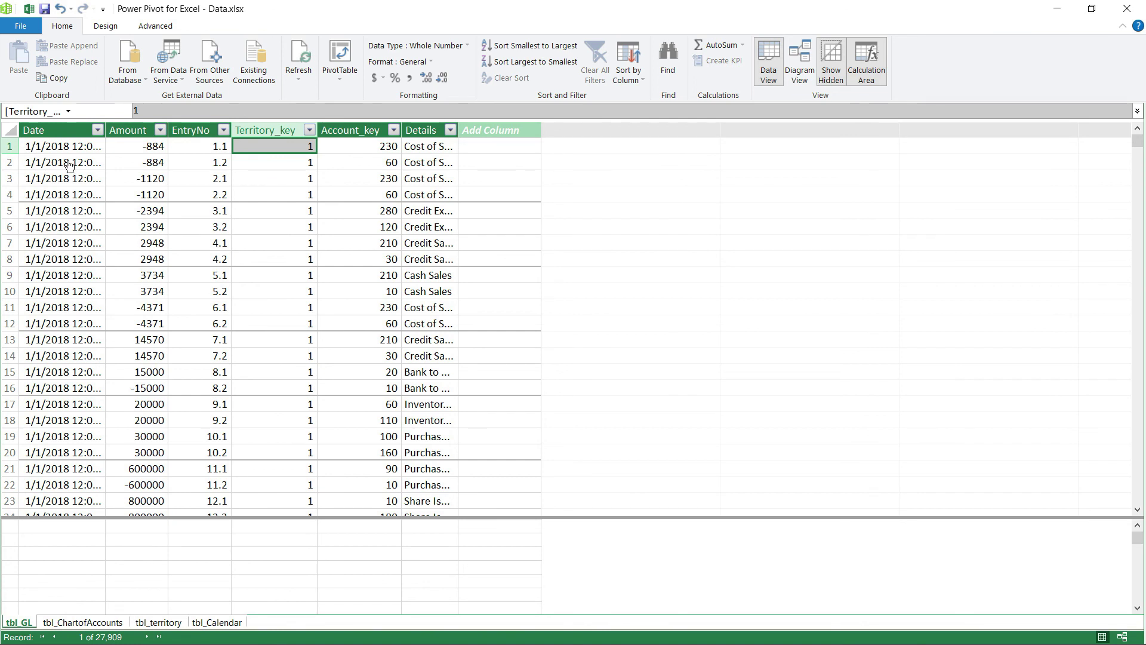